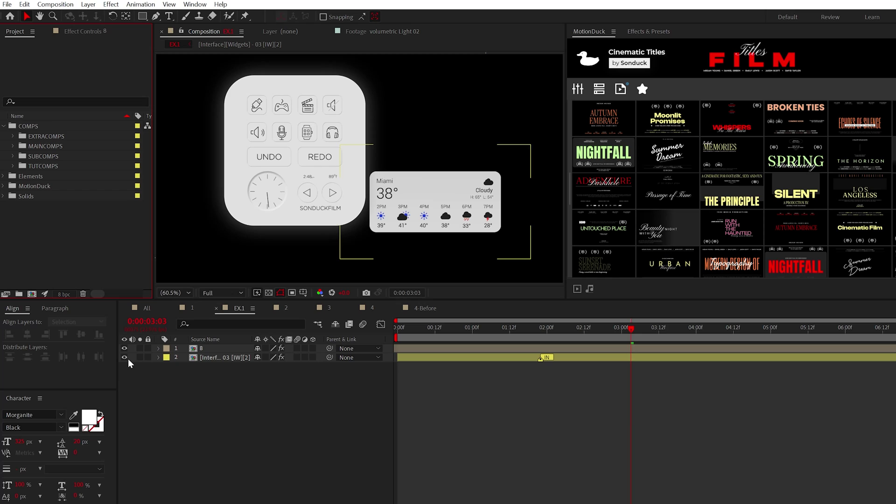
Hide and show layer 8 and the Interface Widgets 03 layer to check what each contains
click(122, 349)
click(122, 349)
click(124, 357)
click(124, 357)
Create a full-frame solid layer named BG and apply the Gradient Ramp effect to it
click(88, 5)
mouse_move(104, 17)
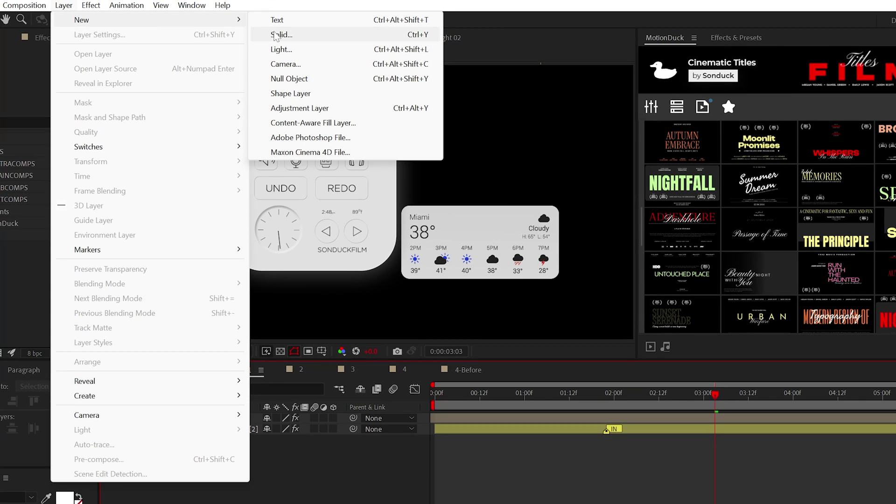
click(279, 34)
key(Return)
click(91, 5)
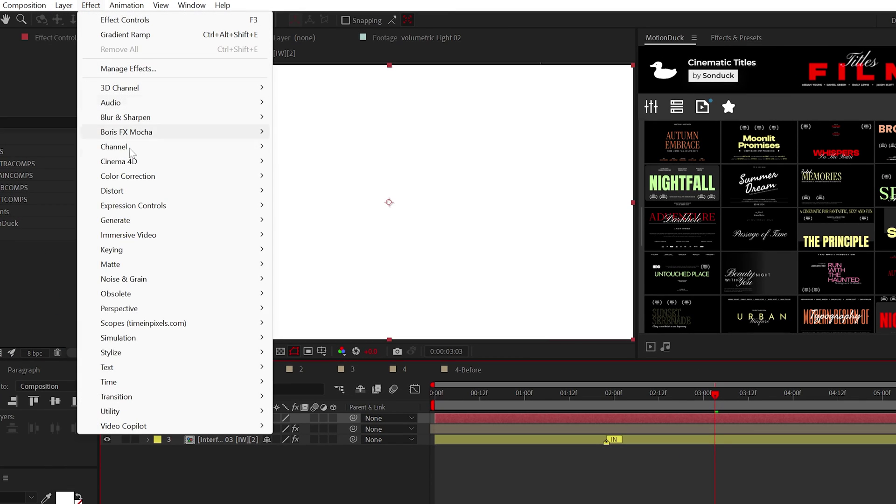
mouse_move(131, 227)
click(337, 469)
Set the Gradient Ramp's start color to a pale peach and its end color to a pale blue
click(67, 86)
drag(173, 346, 173, 337)
click(19, 191)
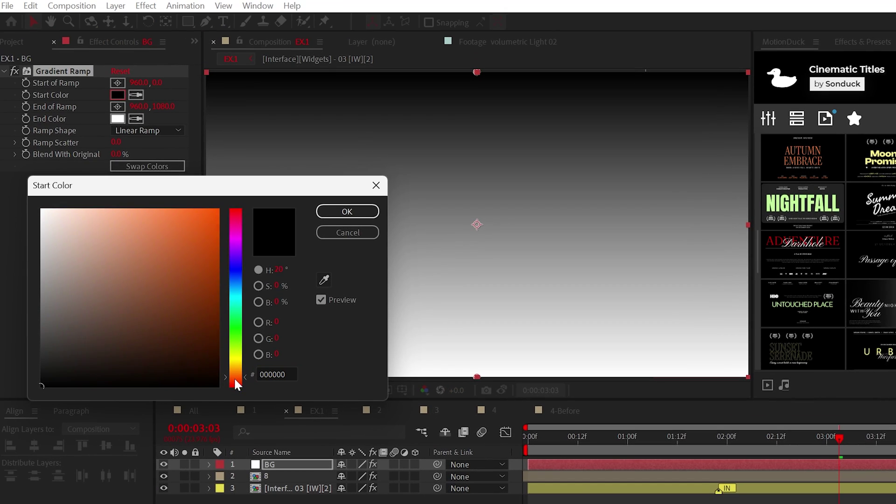
click(118, 118)
click(237, 269)
drag(61, 210, 52, 210)
drag(237, 273, 237, 284)
click(347, 212)
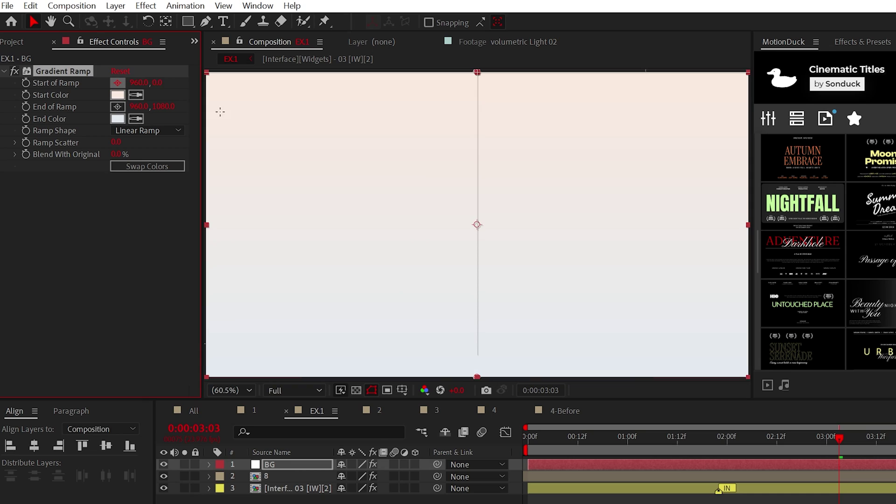
Send the BG layer to the bottom of the layer stack and duplicate it
key(ctrl+shift+bracketleft)
click(30, 5)
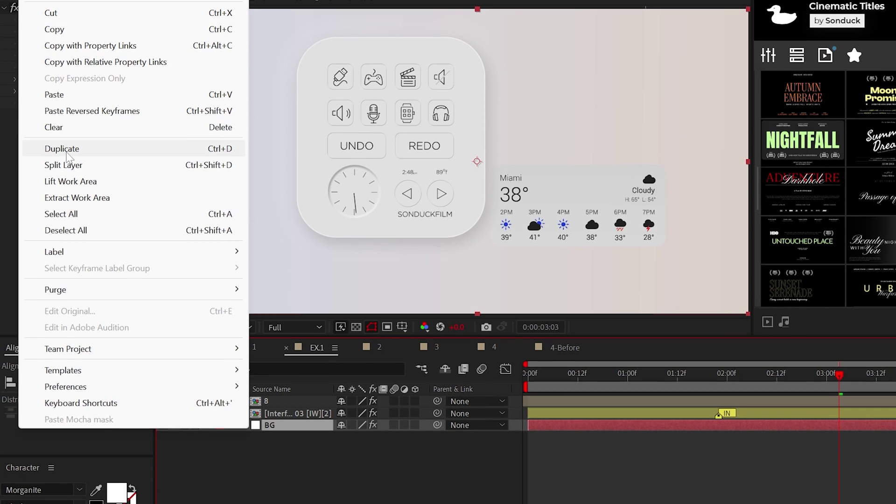
click(61, 211)
Make the upper BG copy a 3D layer and set its X Rotation to 90°
click(414, 488)
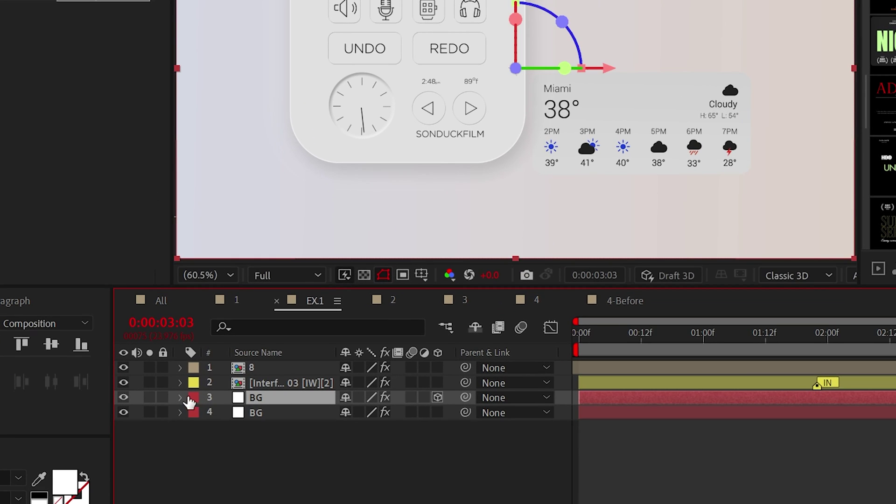
click(180, 397)
click(196, 427)
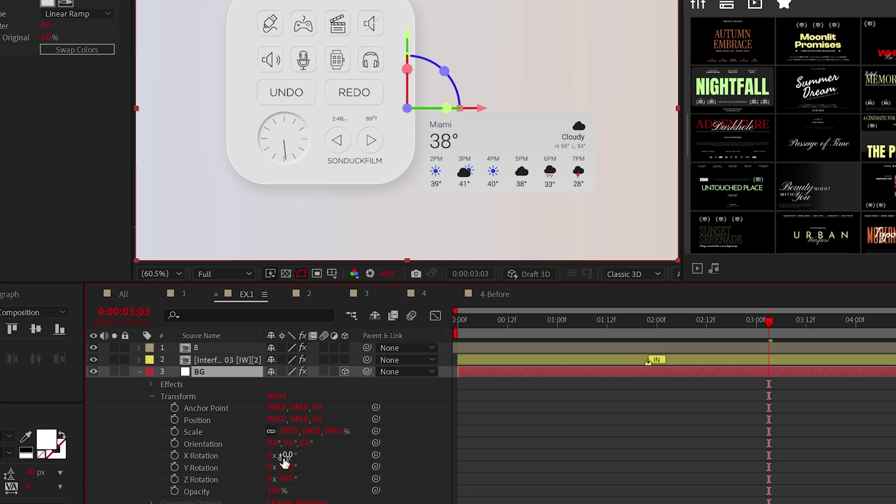
text(90)
key(Return)
Lower the rotated BG copy to a Y position of 877 and rename it Floor
drag(298, 426, 524, 398)
click(201, 201)
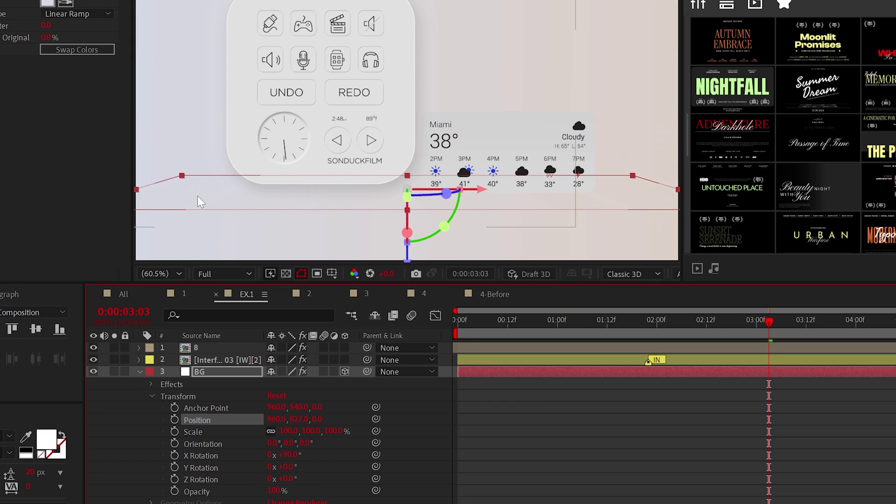
click(250, 379)
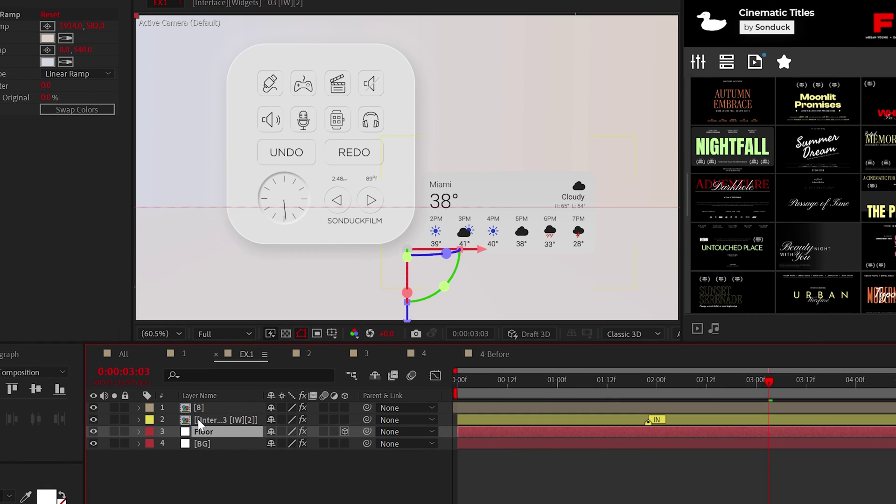
Make layer 8 and the Interface Widgets 03 layer 3D
click(198, 353)
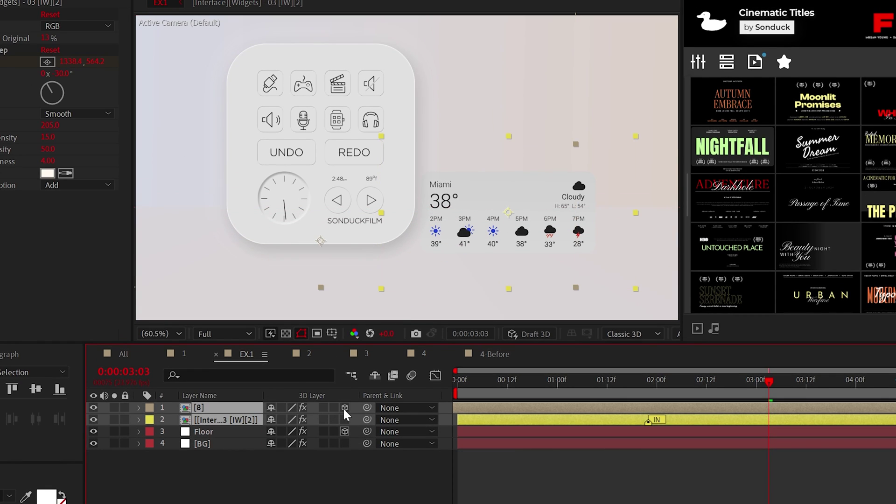
key(F2)
click(207, 422)
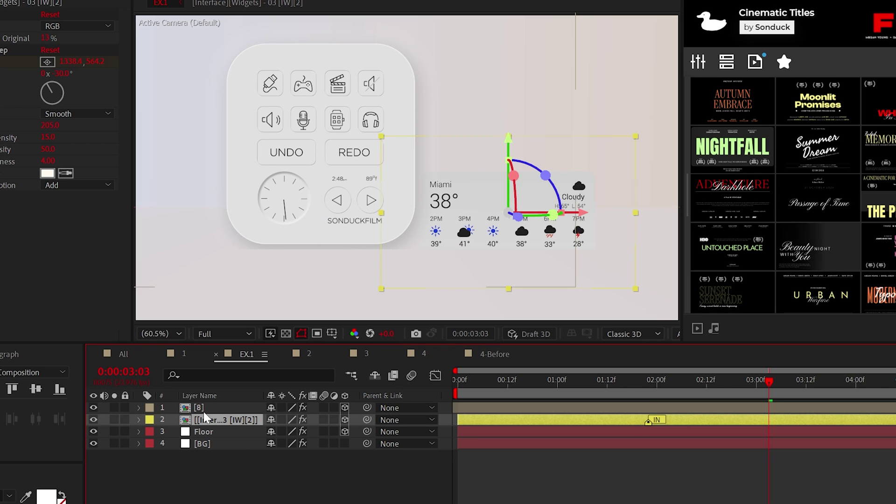
Lower layer 8 to a Y position of about 820 so its base meets the floor
click(206, 407)
key(p)
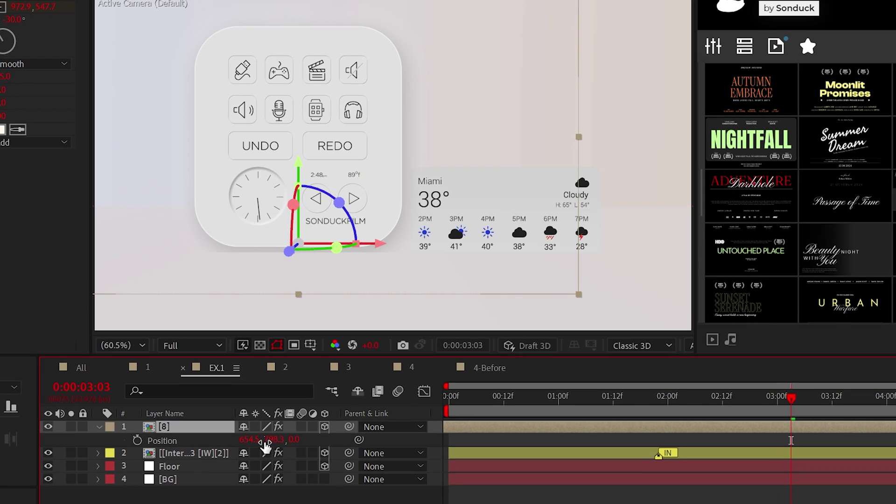
drag(265, 443, 291, 433)
click(181, 463)
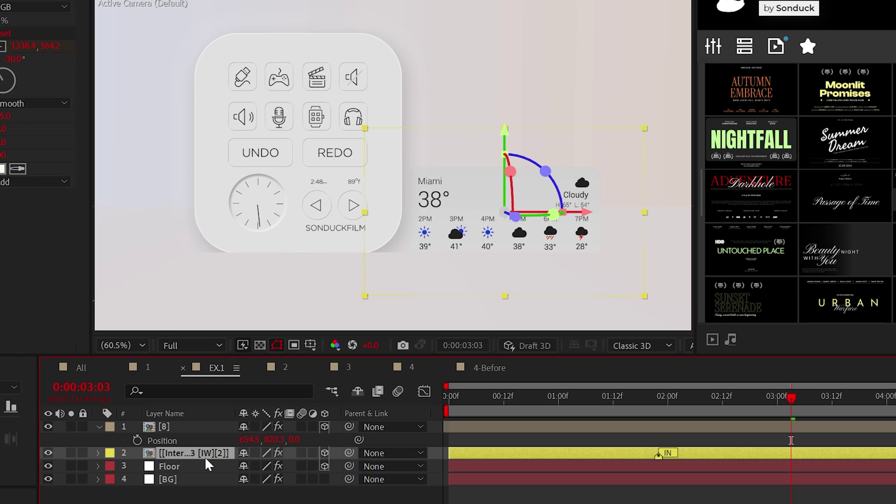
Create a white Point light with 100% intensity, no falloff and Casts Shadows enabled
click(106, 5)
mouse_move(286, 23)
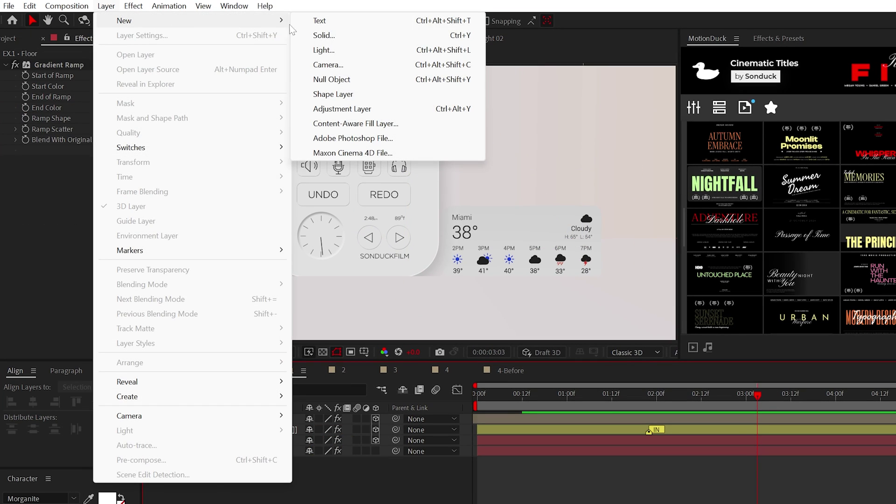
click(326, 51)
click(195, 112)
click(206, 154)
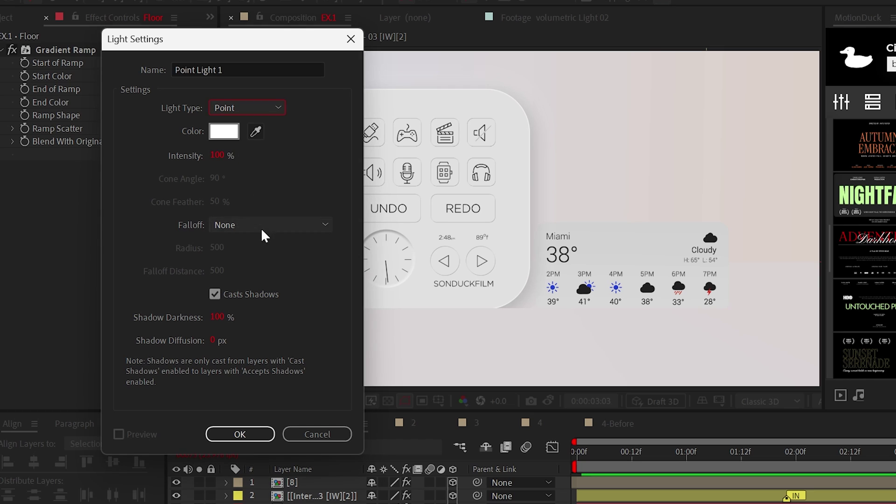
click(239, 434)
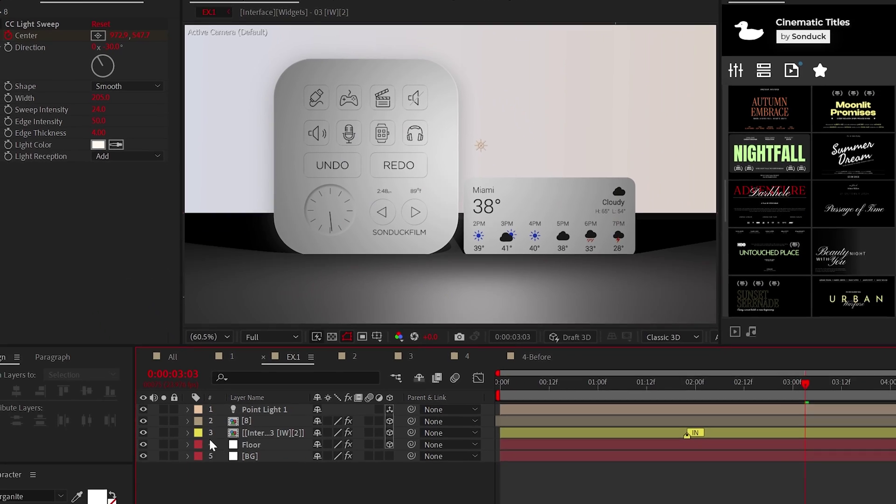
Turn off Accepts Lights in the material options of layer 8
click(227, 496)
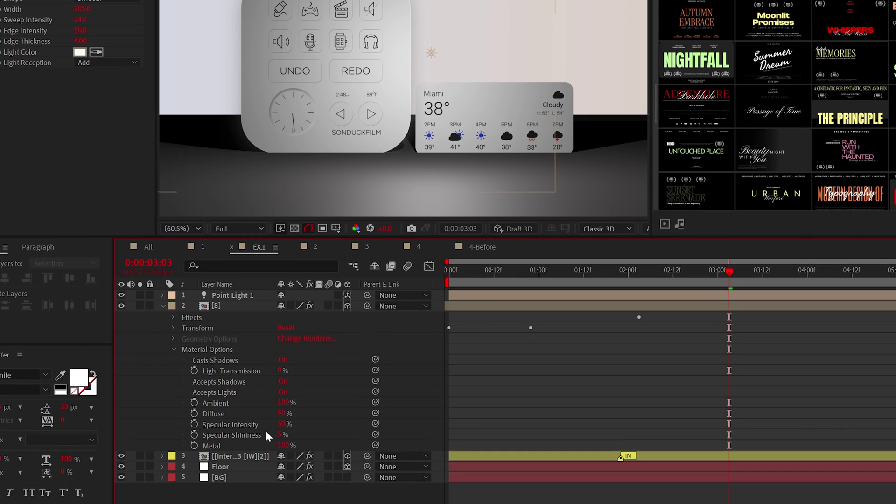
click(284, 392)
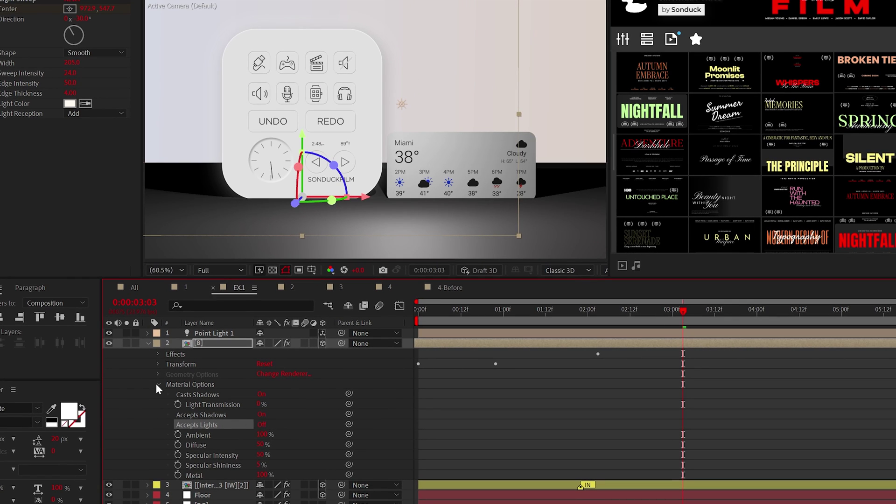
click(158, 384)
click(148, 343)
Turn off Accepts Lights in the material options of the Interface Widgets 03 layer
click(147, 353)
click(157, 404)
click(261, 444)
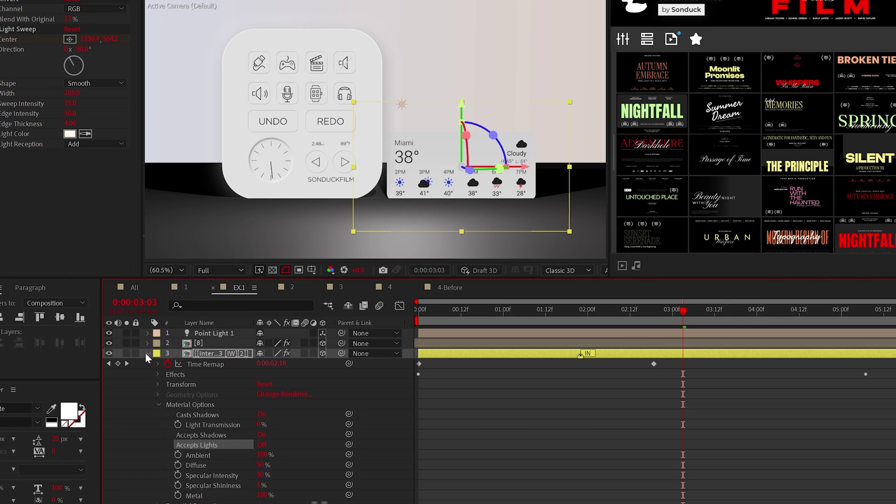
Turn off Accepts Lights in the Floor layer's material options
click(147, 353)
click(147, 364)
click(158, 405)
Set Point Light 1's falloff to Smooth with a radius of 2500
click(147, 333)
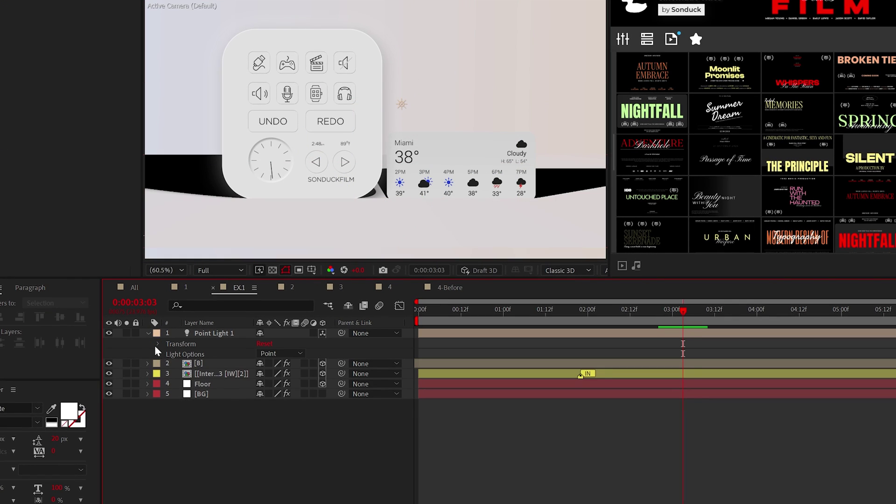
click(159, 354)
click(292, 384)
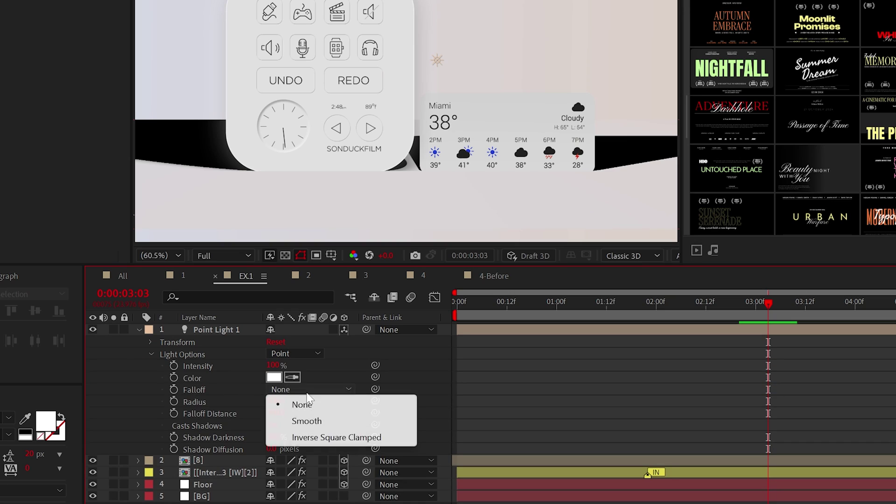
click(326, 421)
text(25)
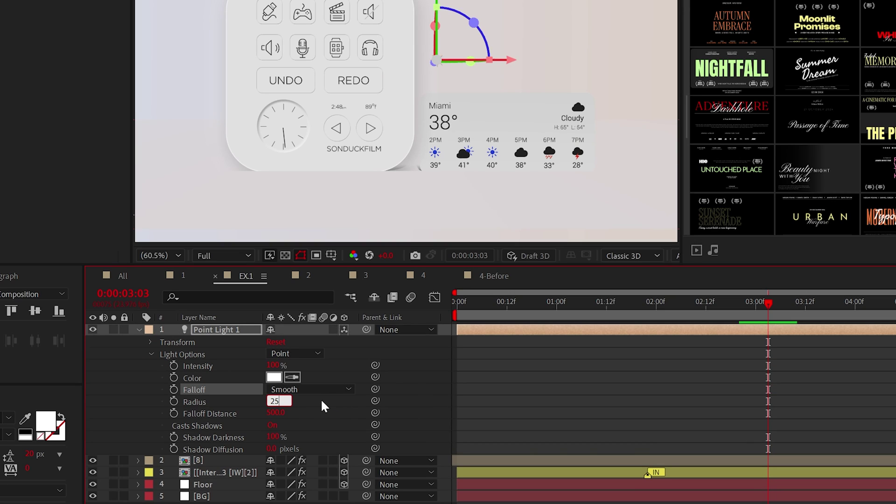
text(00)
click(329, 405)
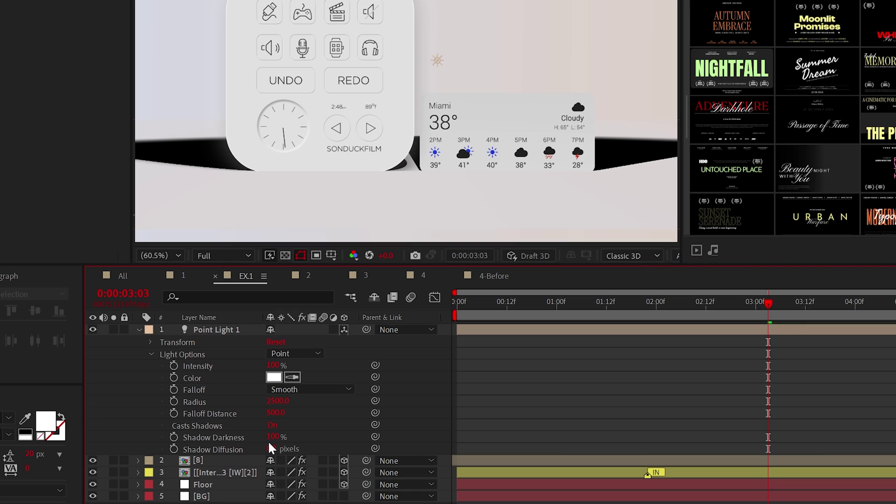
Soften the light's shadows by setting Shadow Darkness to 78% and Shadow Diffusion to 400 pixels
drag(274, 437, 258, 436)
click(272, 448)
text(40)
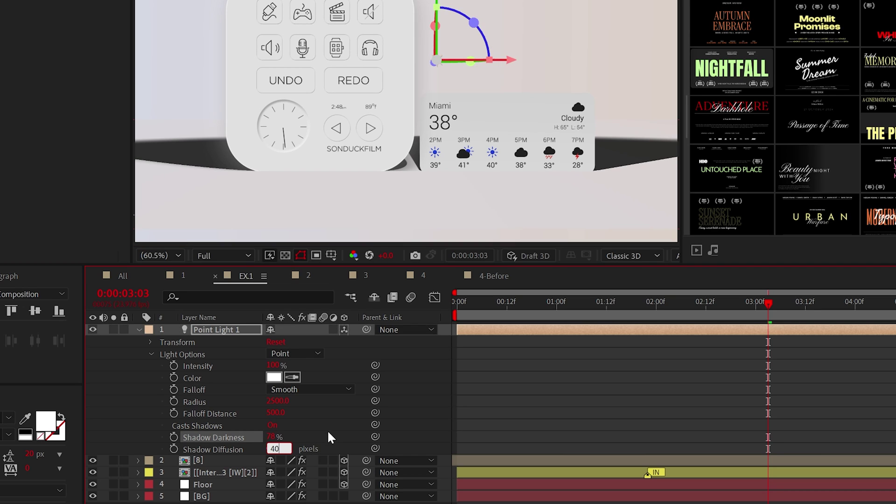
text(0)
click(250, 223)
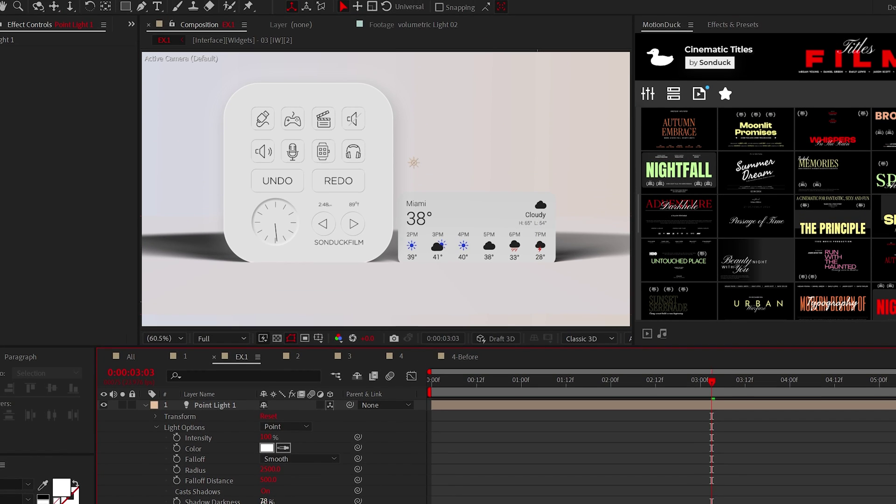
Adjust Point Light 1's X position to change the direction of the cast shadows
click(214, 376)
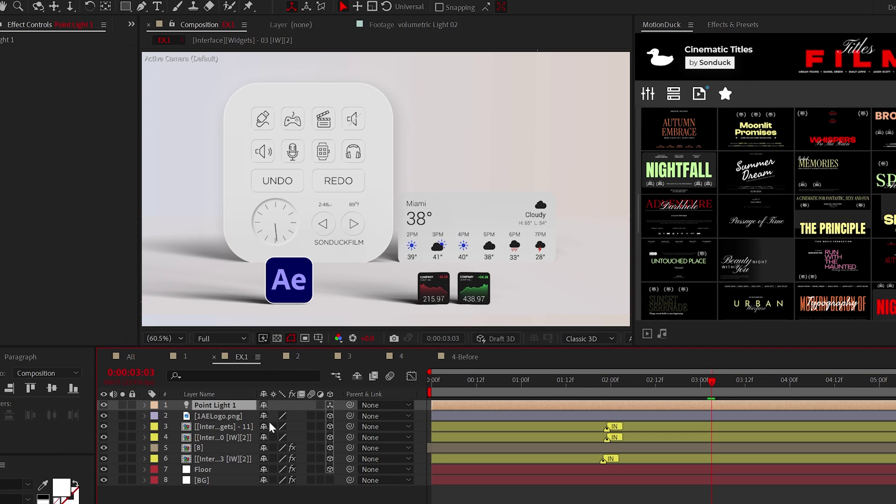
key(p)
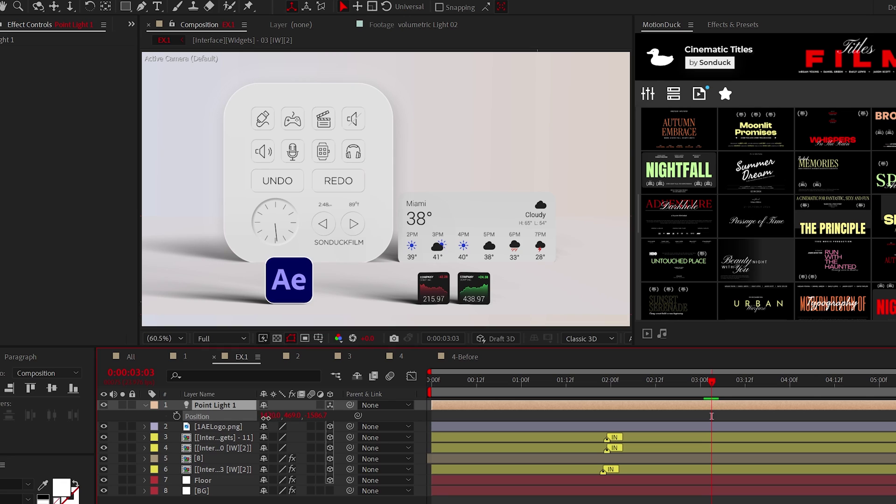
drag(246, 418, 220, 418)
Create a new adjustment layer above all other layers
click(87, 10)
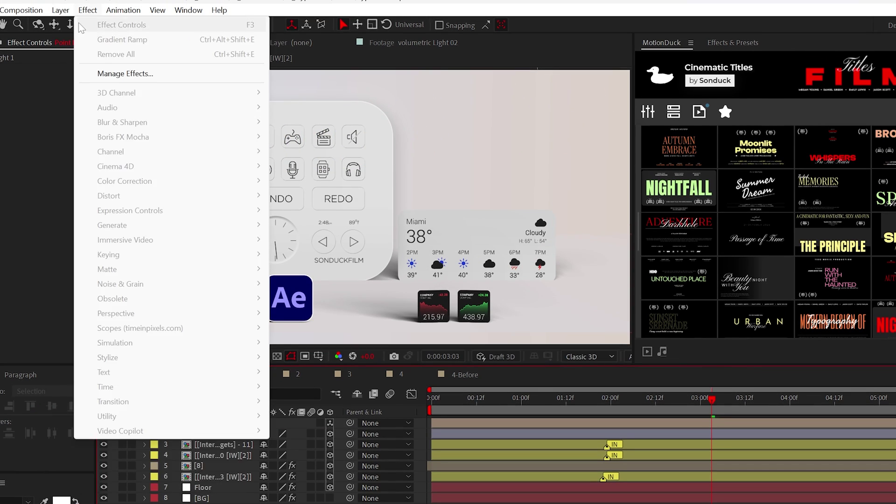
mouse_move(61, 10)
mouse_move(78, 24)
click(280, 113)
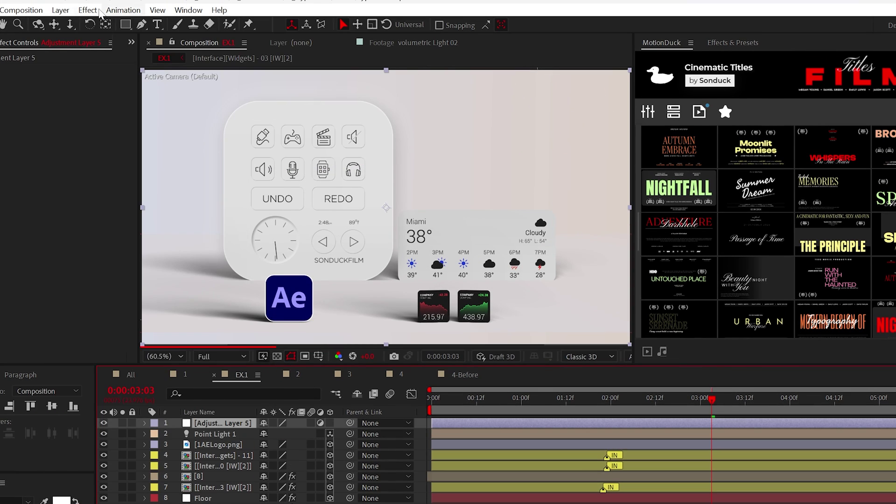
Apply a Noise effect to the adjustment layer and play back the animation
click(88, 11)
mouse_move(138, 285)
click(292, 372)
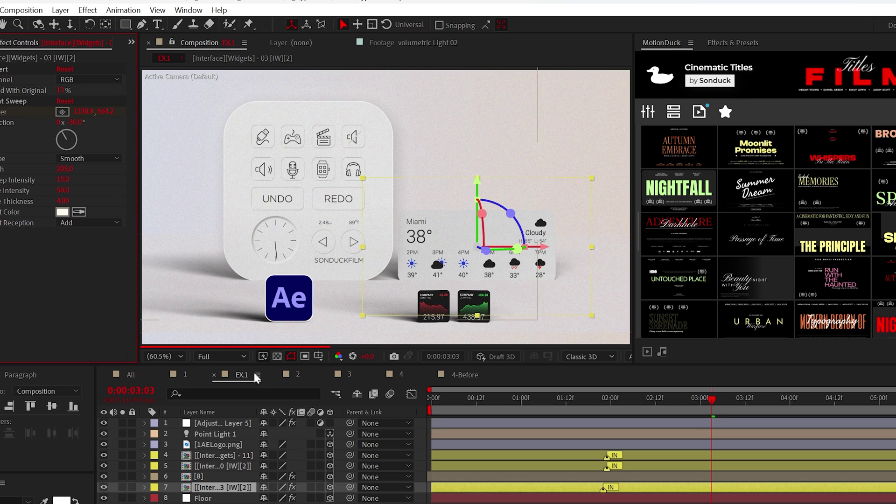
key(F2)
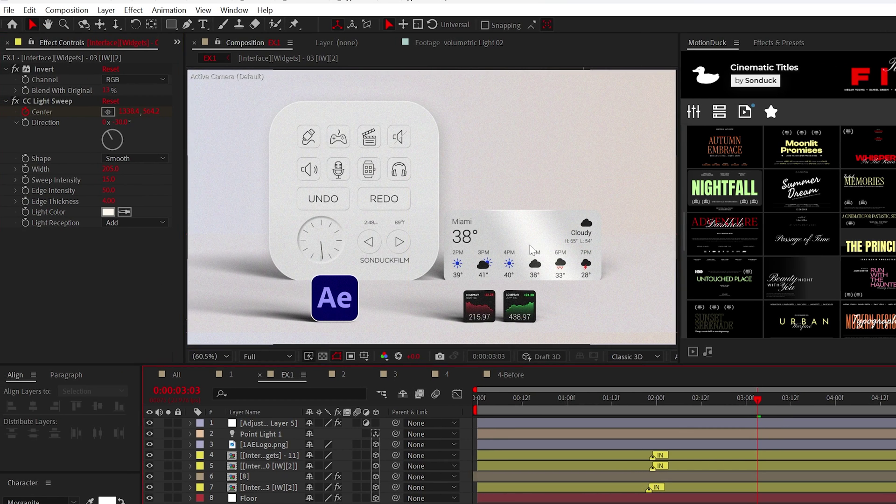
key(space)
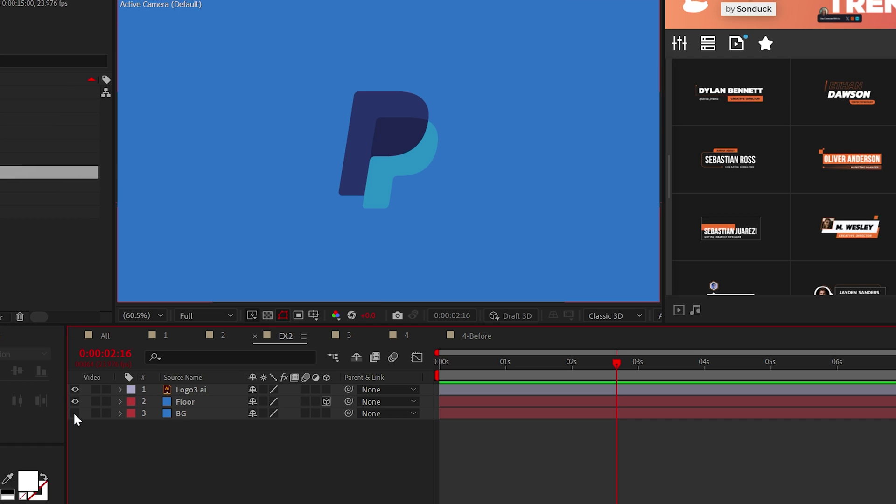
Toggle the visibility of the Logo3.ai, Floor and BG layers in EX.2 to examine them, and open composition 2
click(74, 488)
click(75, 487)
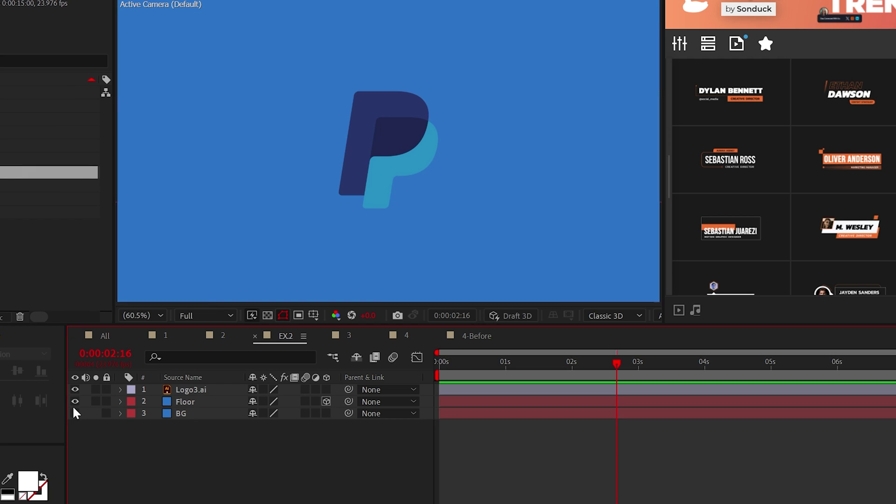
click(74, 400)
click(74, 401)
click(73, 401)
click(74, 401)
click(74, 413)
click(75, 387)
click(75, 387)
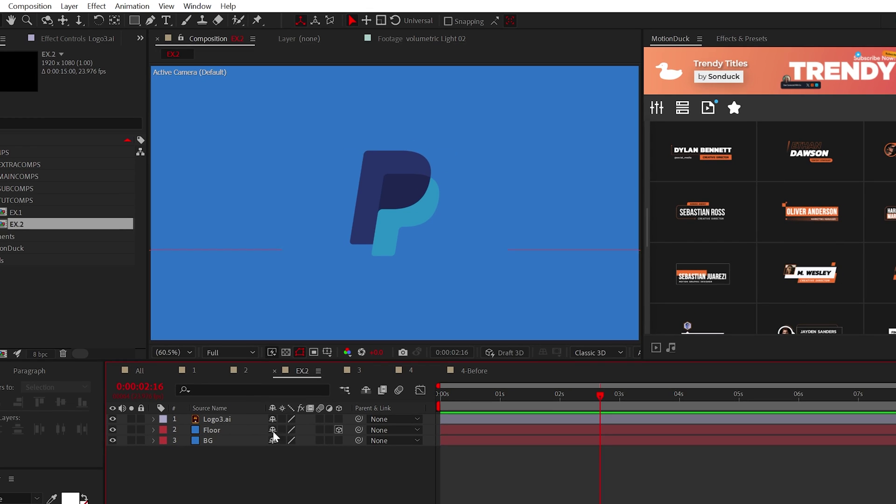
click(246, 370)
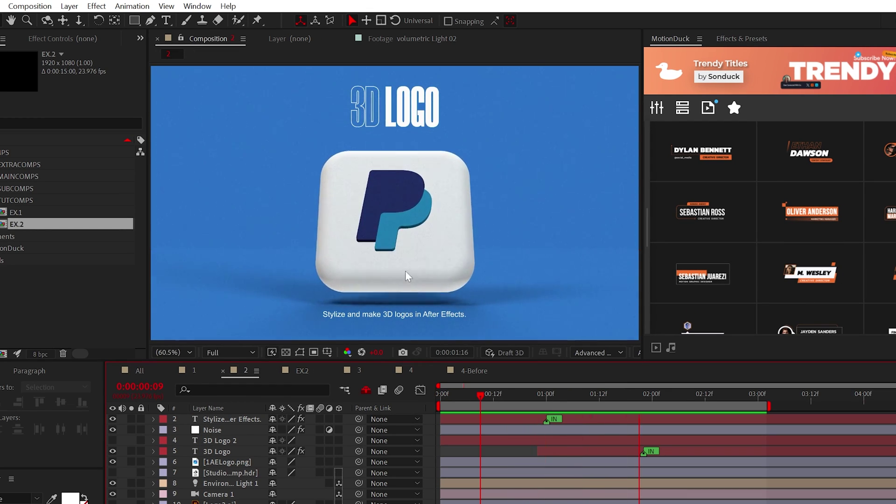
Create shapes from the vector layer Logo3.ai in the EX.2 composition
click(302, 370)
click(220, 419)
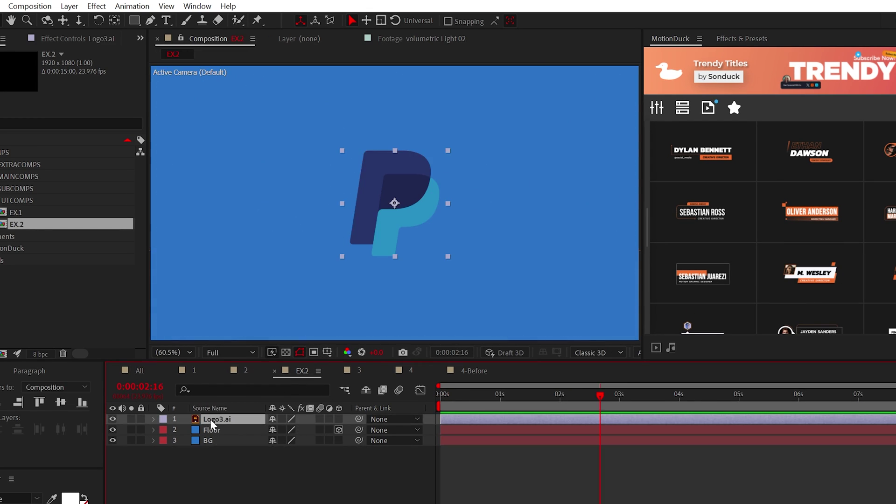
right_click(212, 423)
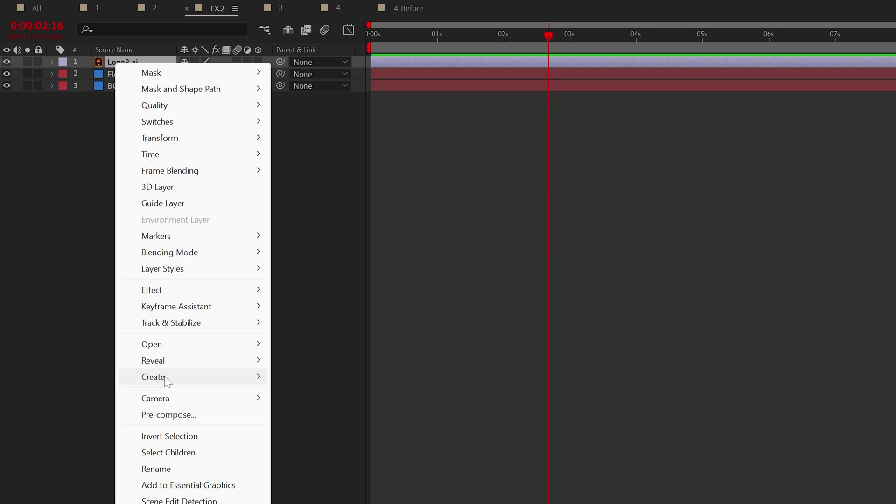
mouse_move(165, 378)
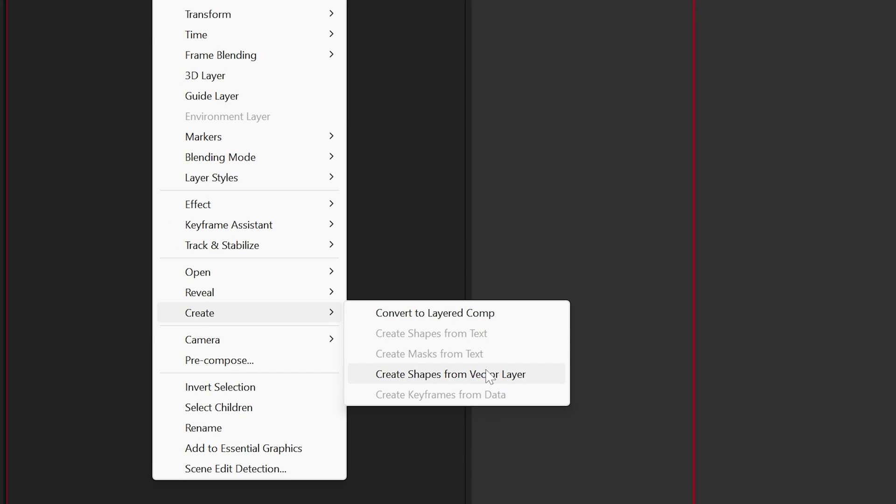
click(487, 375)
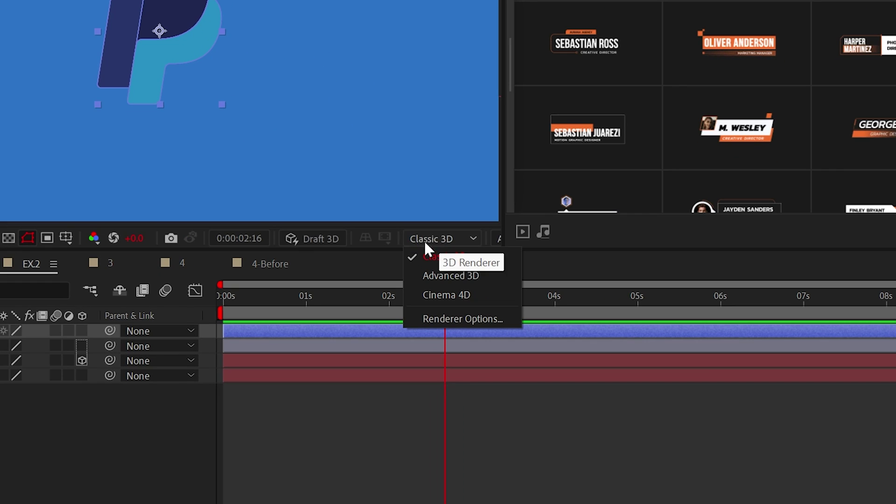
Switch EX.2 to the Advanced 3D renderer and extrude Logo3 Outlines as a 3D layer to a depth of about 81
click(479, 276)
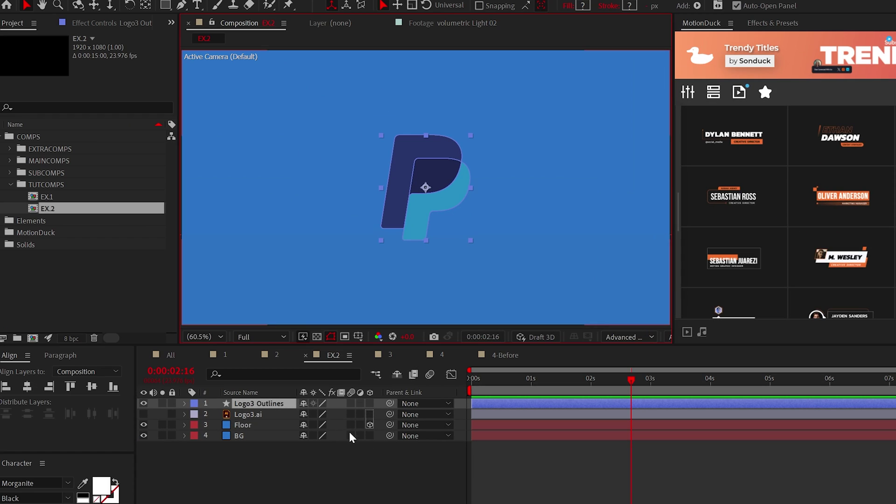
click(370, 403)
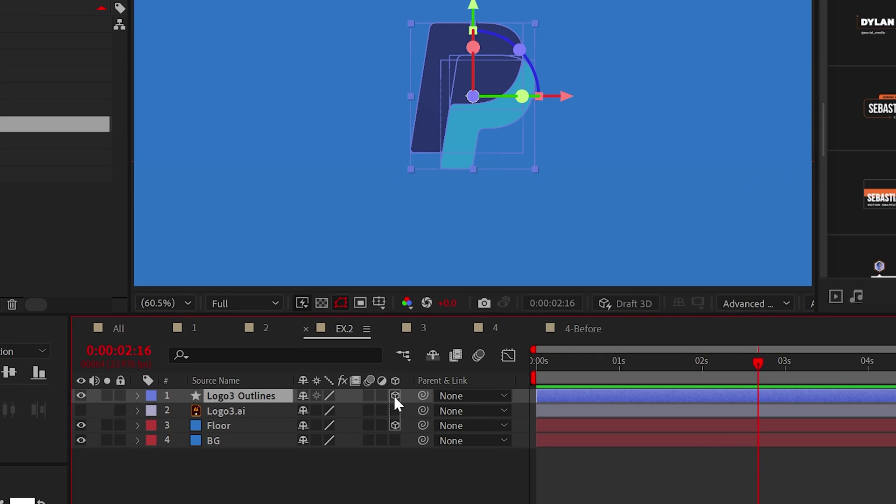
click(137, 396)
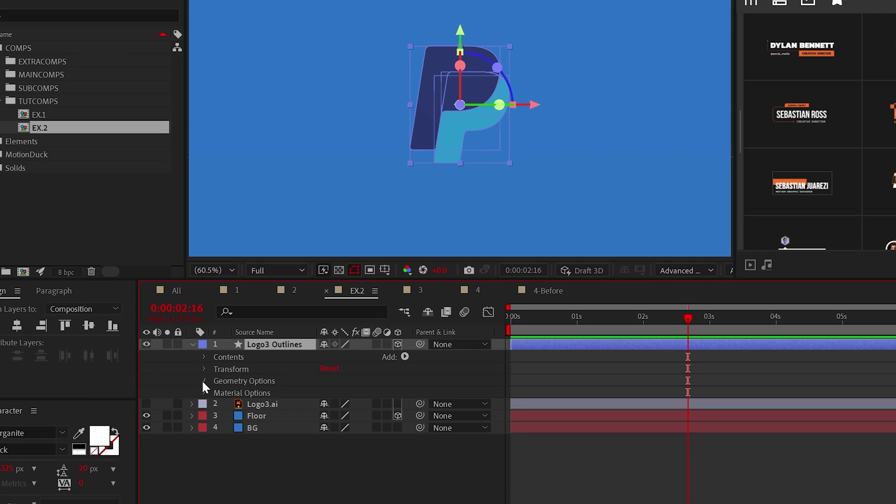
click(152, 441)
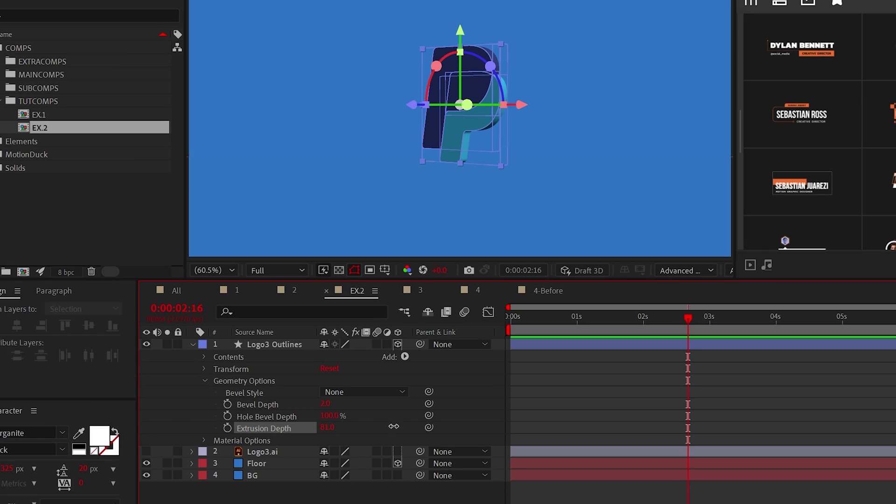
Draw a white rounded square around the logo and place its shape layer between Logo3.ai and Floor
key(F2)
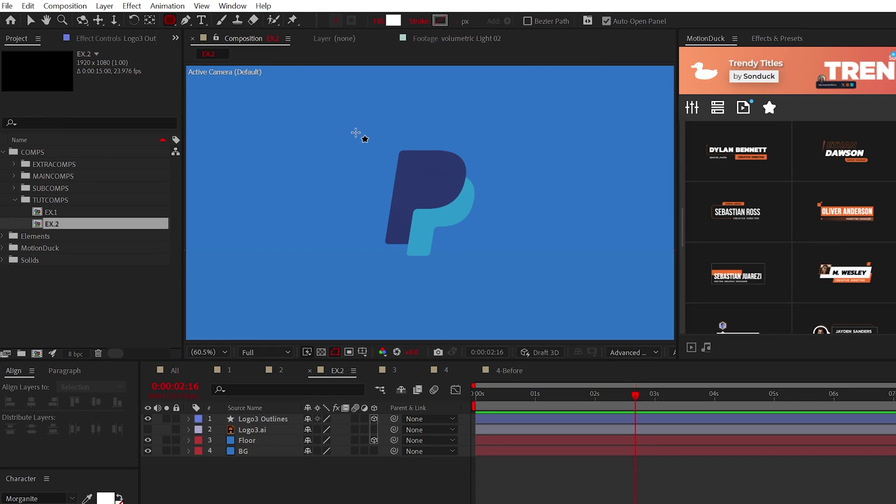
drag(348, 125, 510, 280)
drag(261, 419, 262, 477)
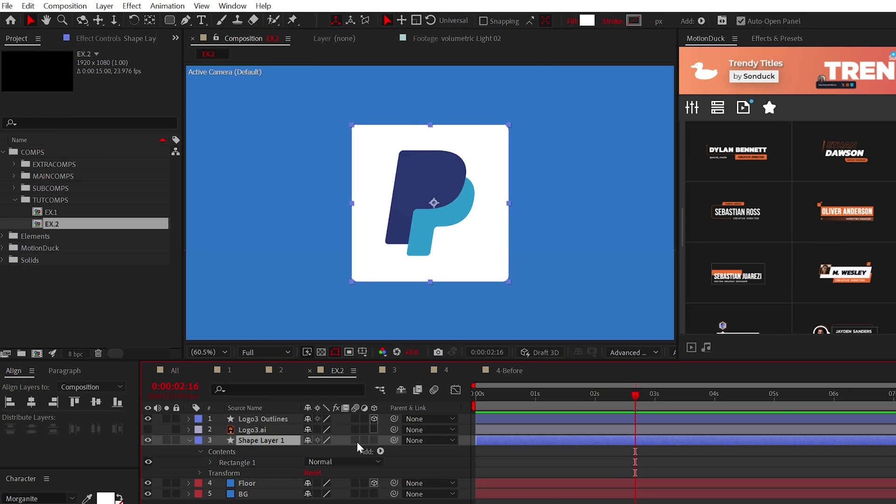
Make Shape Layer 1 a 3D layer with a rounded bevel 100 deep, positioned behind the logo
click(373, 440)
click(178, 432)
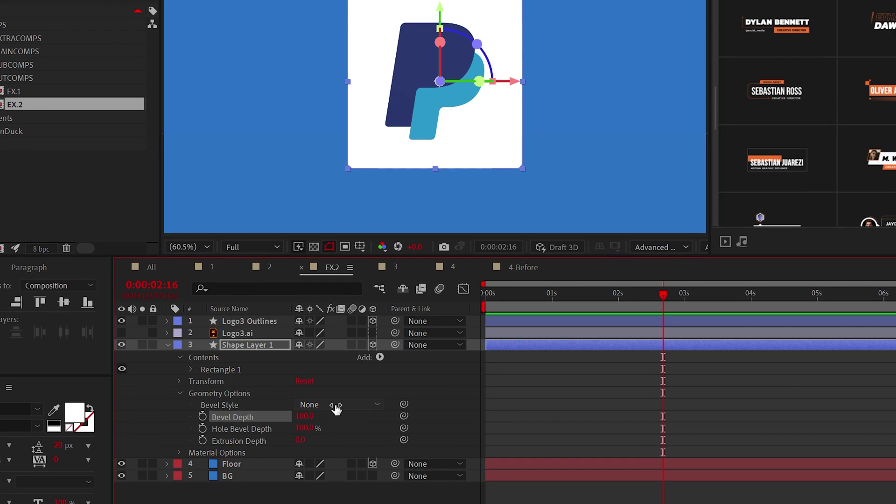
click(335, 406)
click(336, 468)
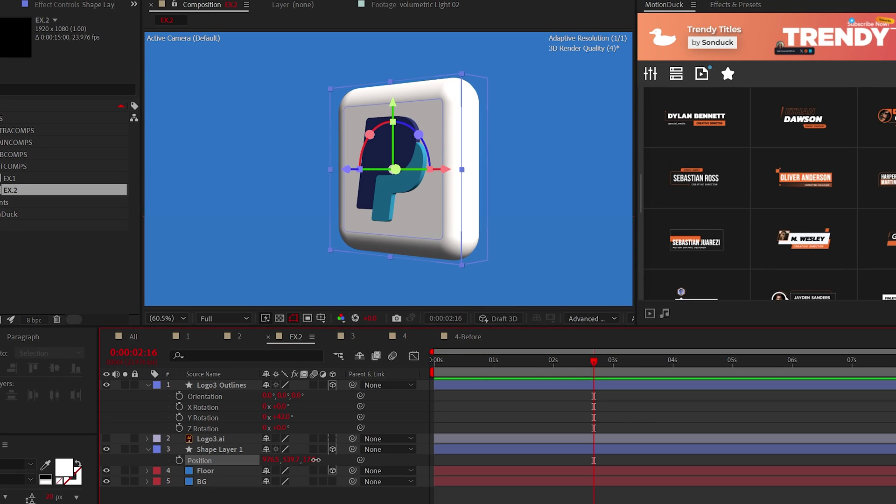
Rename the two shape layers Logo and Square, and parent Square to Logo
click(375, 410)
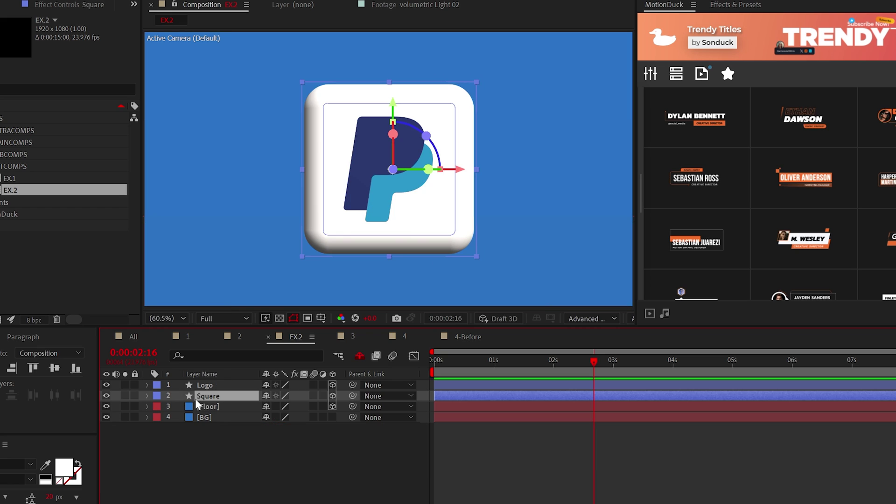
drag(352, 395, 215, 386)
Keyframe the Logo layer's X Rotation from -90° at the start to 0° at 0:00:01:01
click(216, 386)
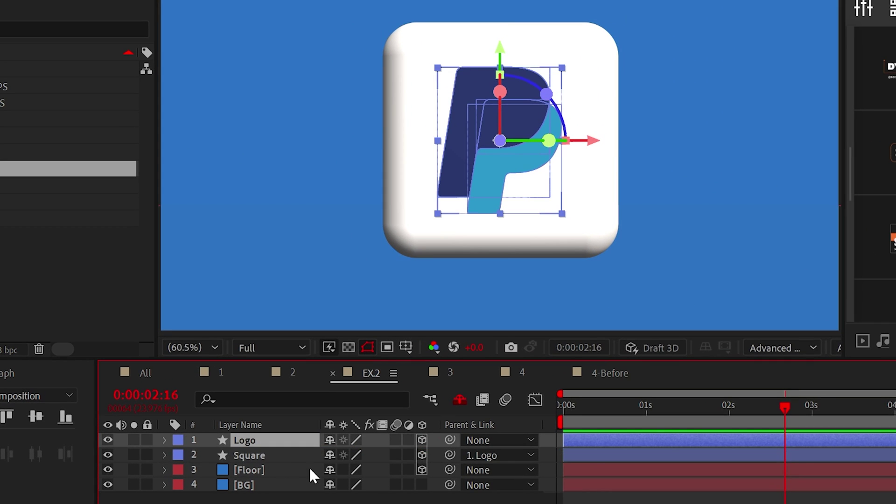
key(r)
mouse_move(347, 485)
mouse_down()
mouse_move(373, 486)
mouse_move(348, 485)
mouse_up()
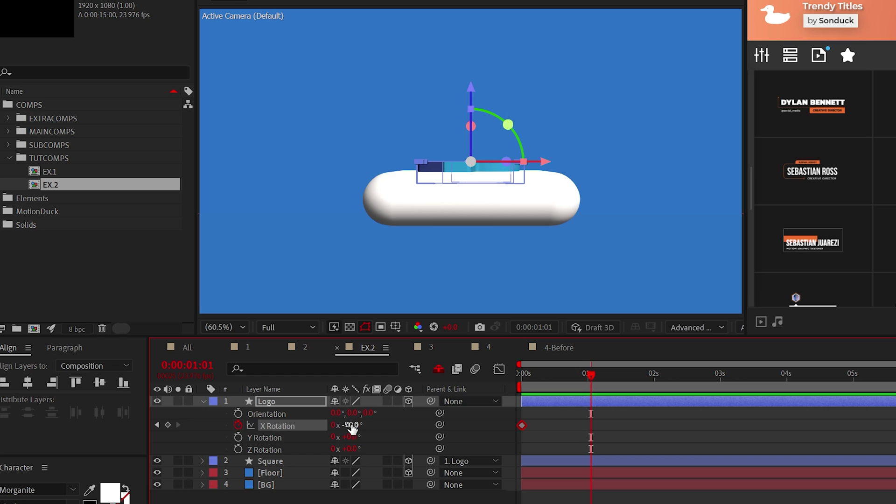
click(351, 425)
text(0)
key(Return)
drag(591, 374, 555, 374)
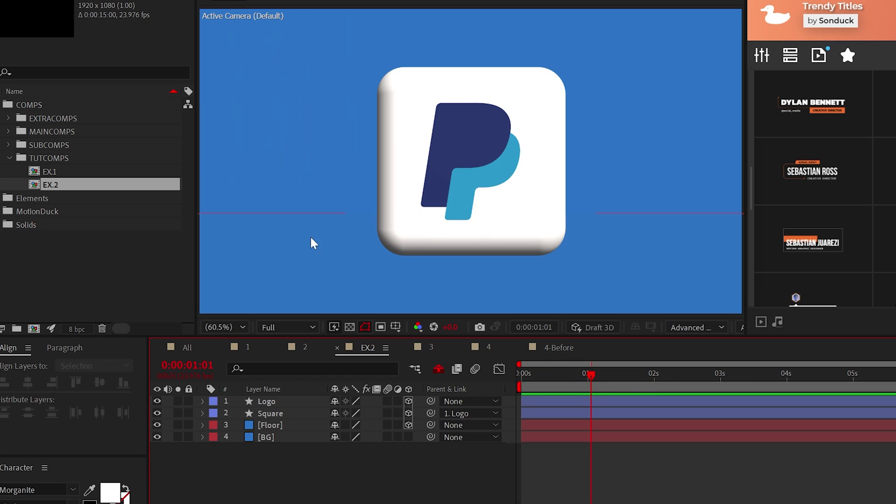
Add an Environment light with 100% intensity, cast shadows enabled and 100% shadow darkness
click(108, 7)
mouse_move(122, 24)
click(371, 54)
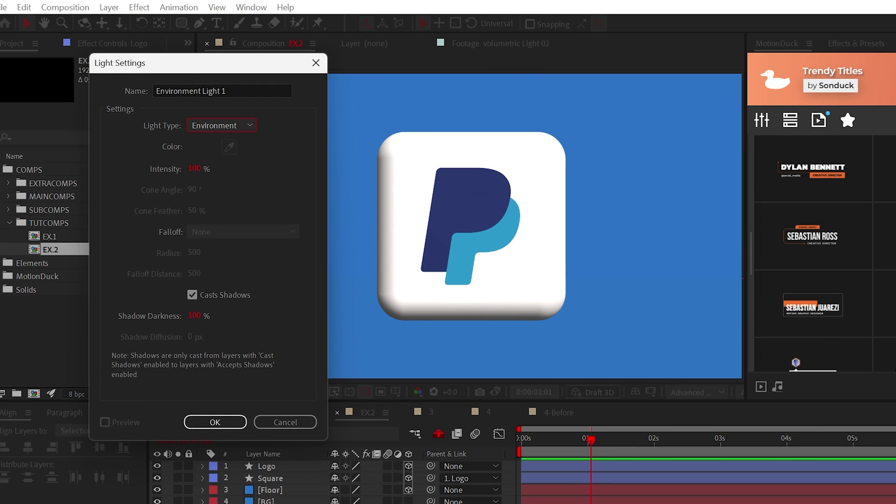
click(213, 422)
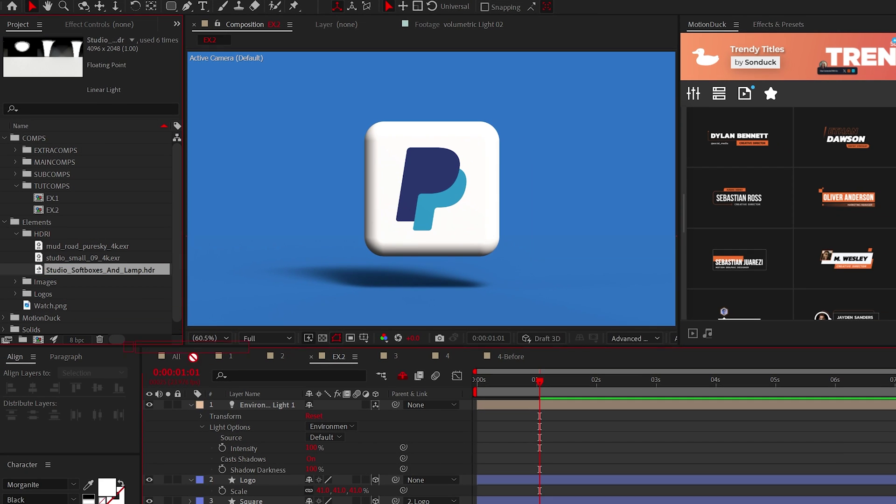
Add Studio_Softboxes_And_Lamp.hdr below Environment Light 1 and set it as the light's source
drag(246, 411, 419, 481)
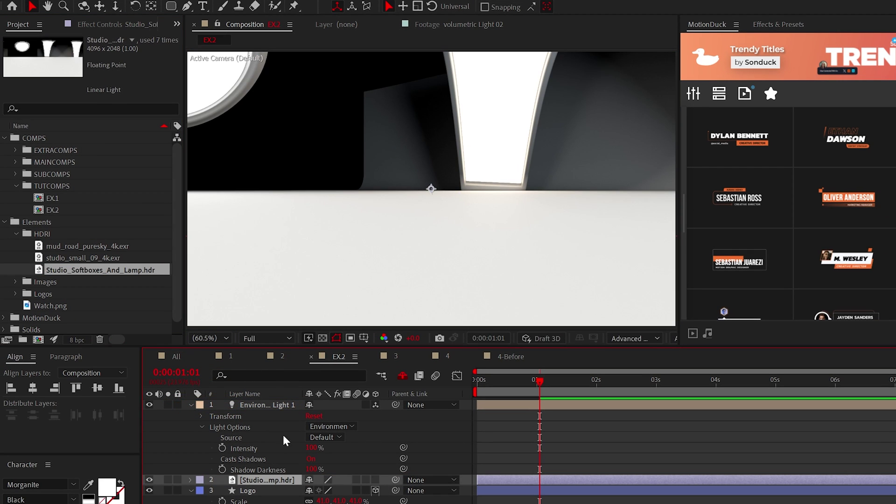
click(325, 437)
click(342, 471)
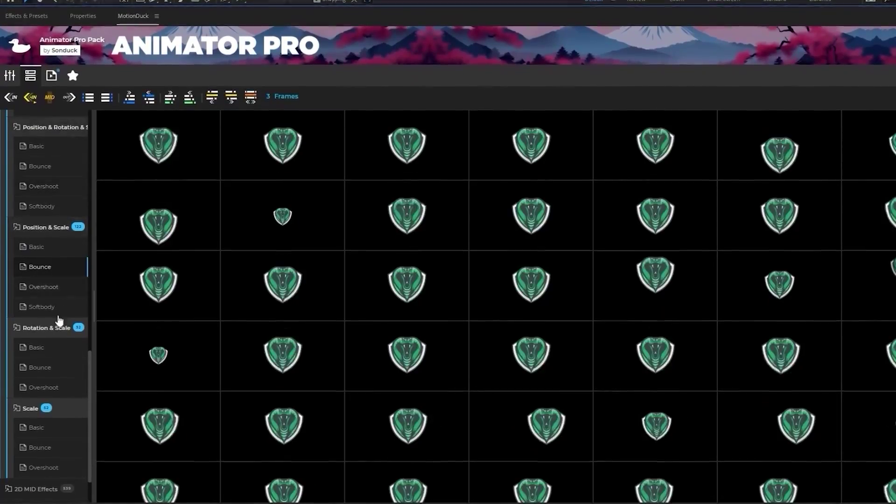
Browse the Animator Pro transition presets in the Rotation & Scale, Scale and Position & Rotation categories
click(58, 350)
click(70, 420)
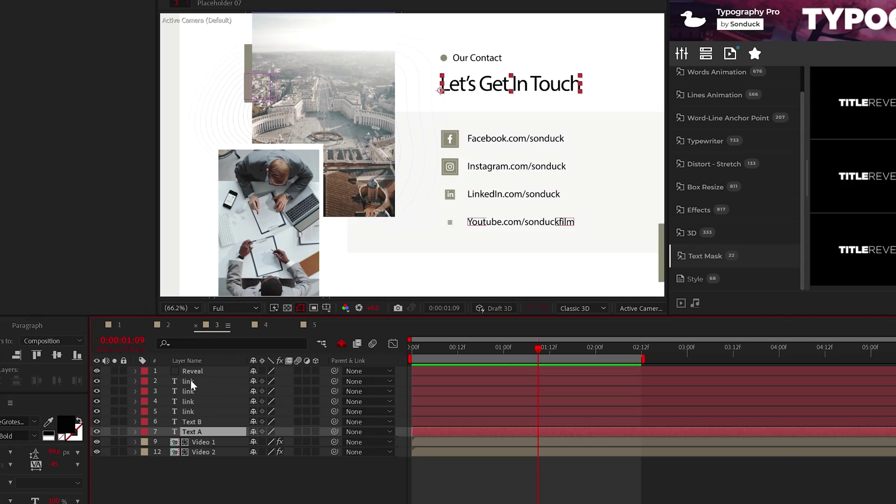
shift+click(190, 379)
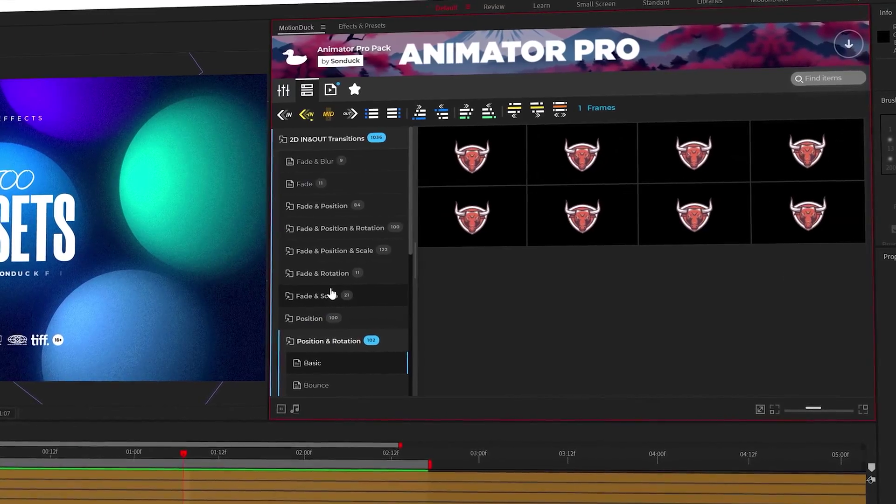
click(312, 328)
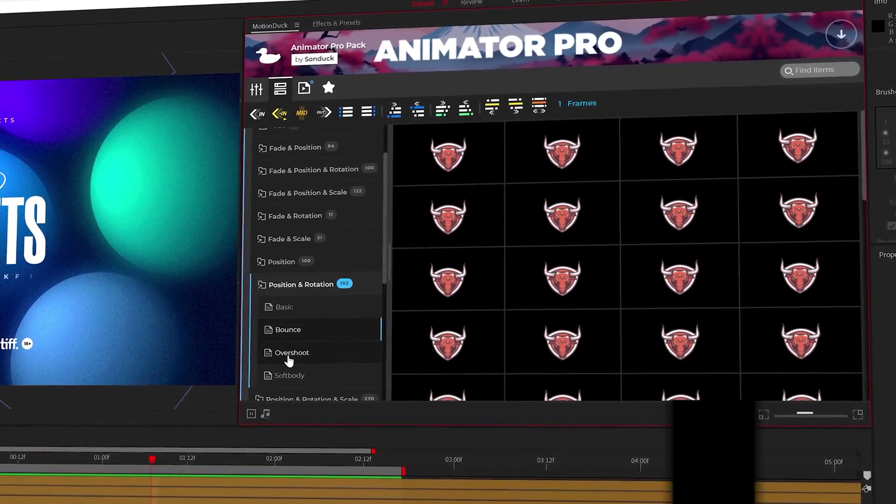
click(311, 352)
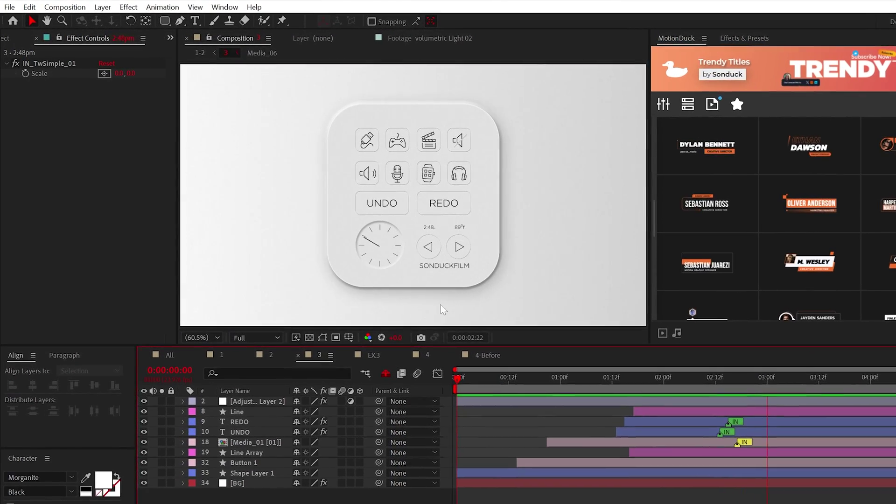
Open the EX.3 composition and examine the Gradient Ramp settings on its BG layer
click(366, 340)
click(53, 68)
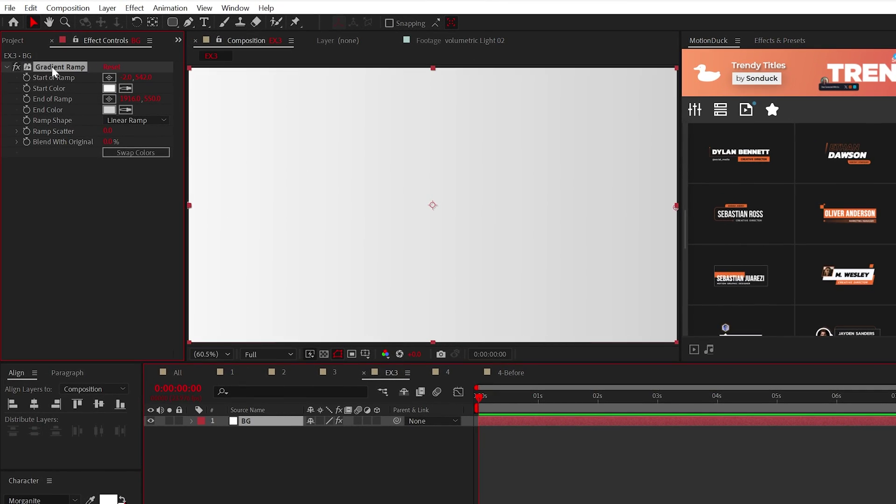
click(109, 89)
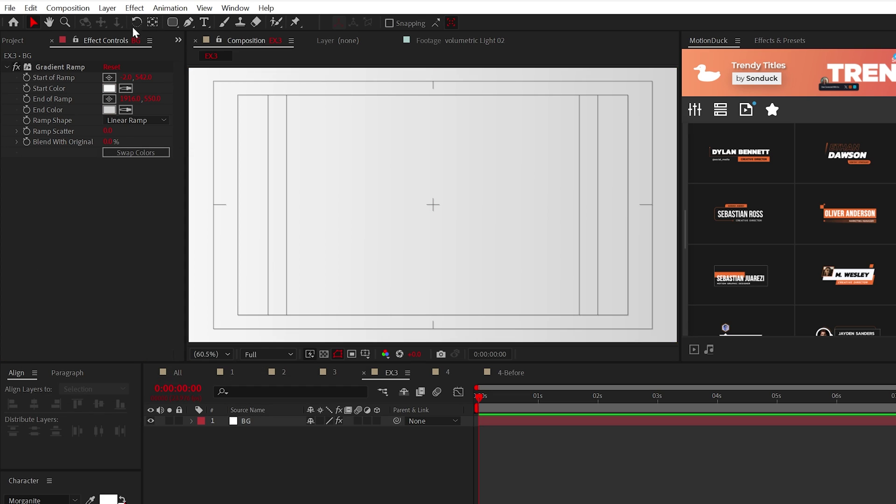
Draw a centred rounded square over the gradient background and set its fill colour to EDEDED
key(q)
drag(432, 203, 436, 209)
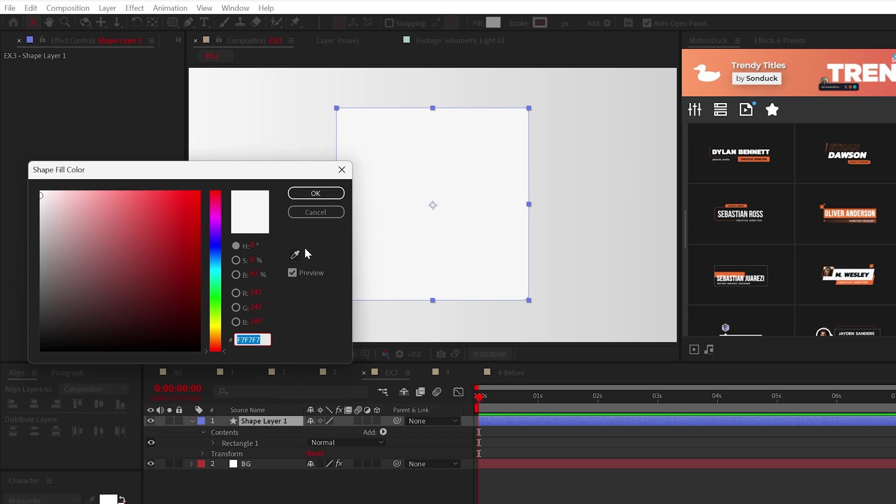
click(295, 255)
click(332, 125)
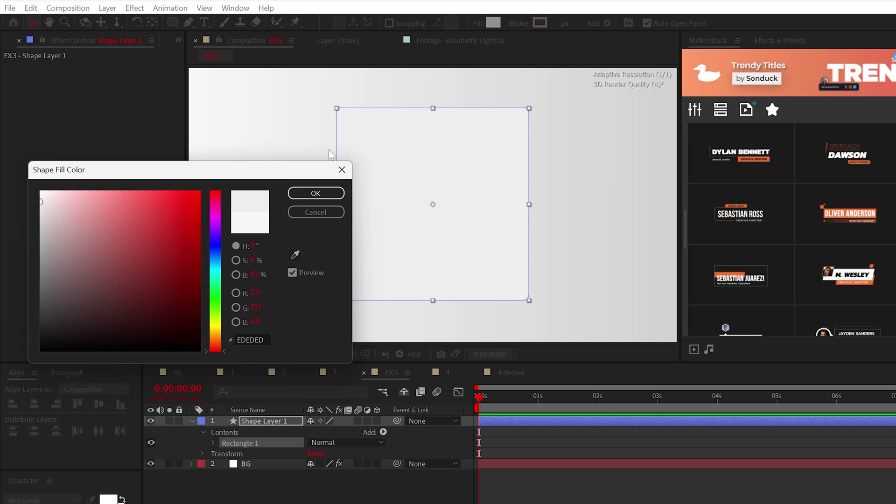
click(324, 194)
click(548, 252)
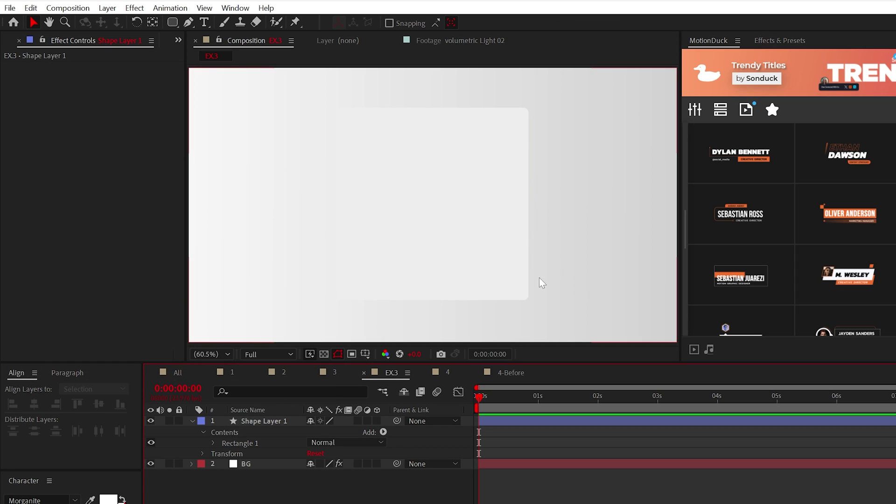
Add the Bevel and Emboss, Inner Glow and Drop Shadow layer styles to Shape Layer 1
right_click(261, 421)
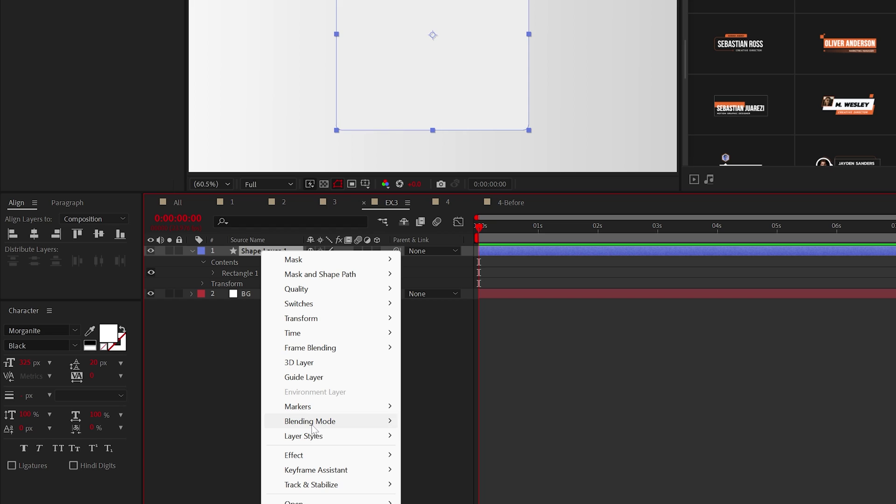
mouse_move(313, 434)
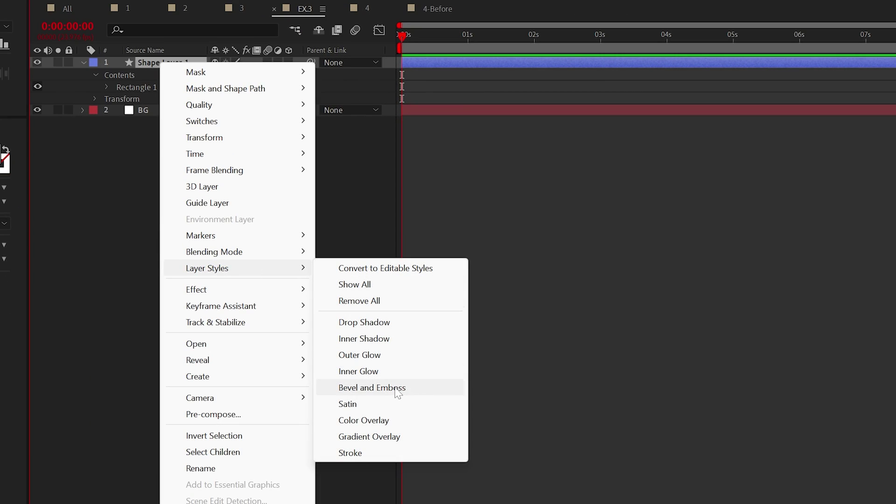
click(394, 387)
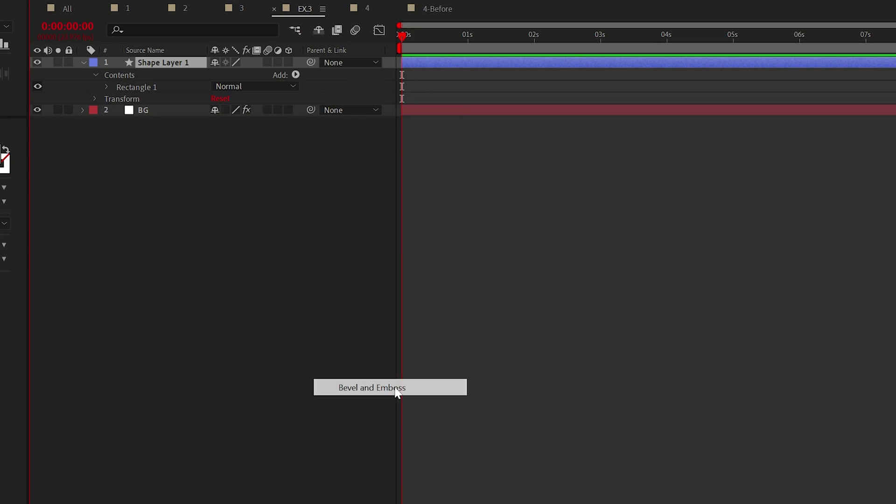
right_click(238, 64)
mouse_move(287, 265)
click(397, 367)
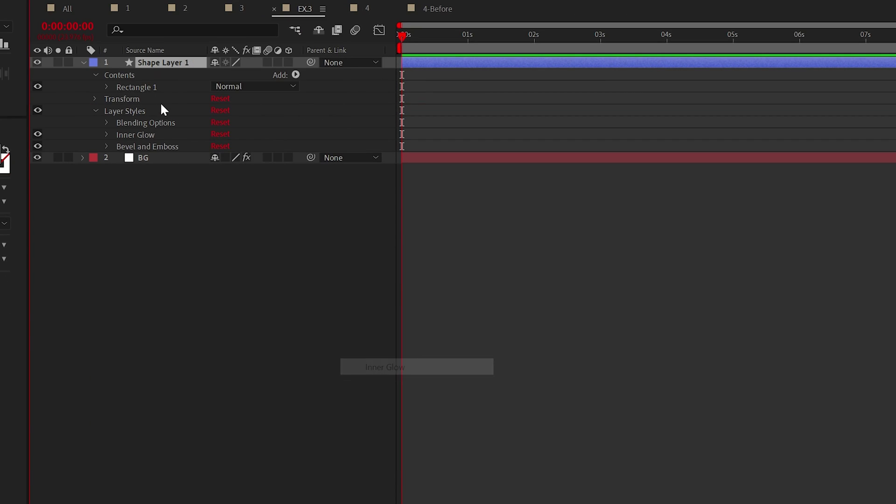
right_click(154, 62)
mouse_move(215, 267)
click(377, 322)
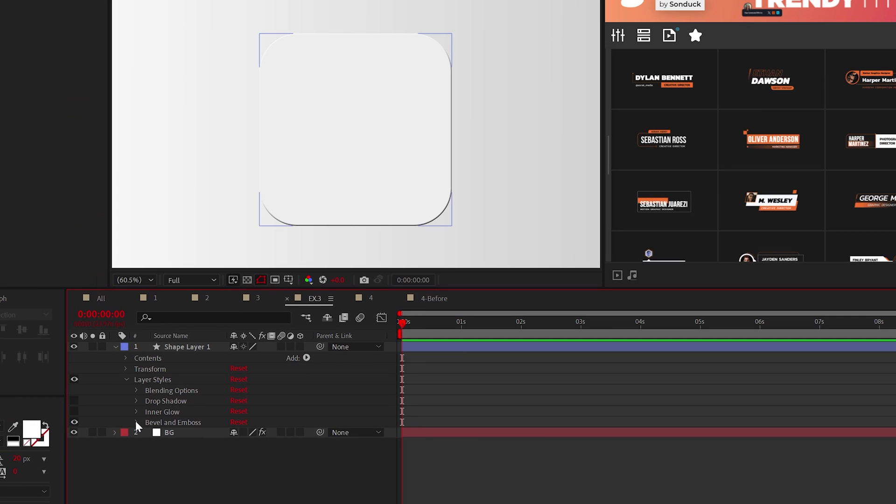
Set Shape Layer 1's Bevel and Emboss to Outer Bevel with size 15 and lower its shadow opacity
click(136, 422)
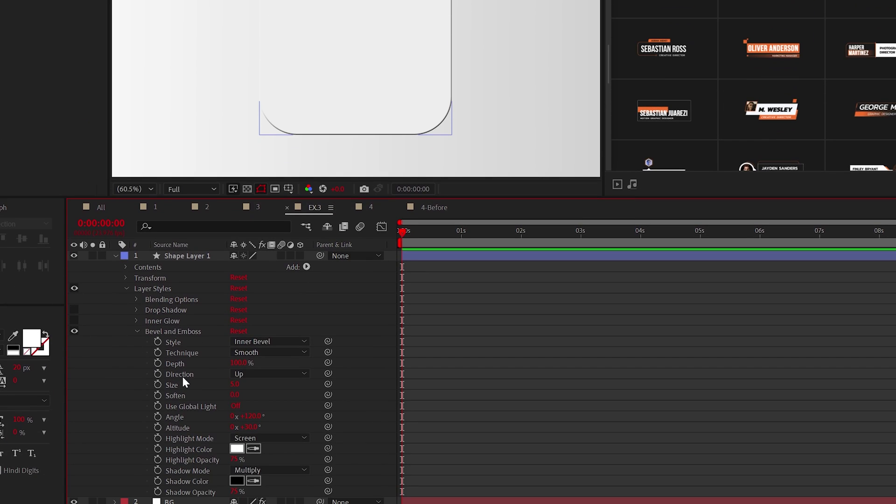
click(257, 342)
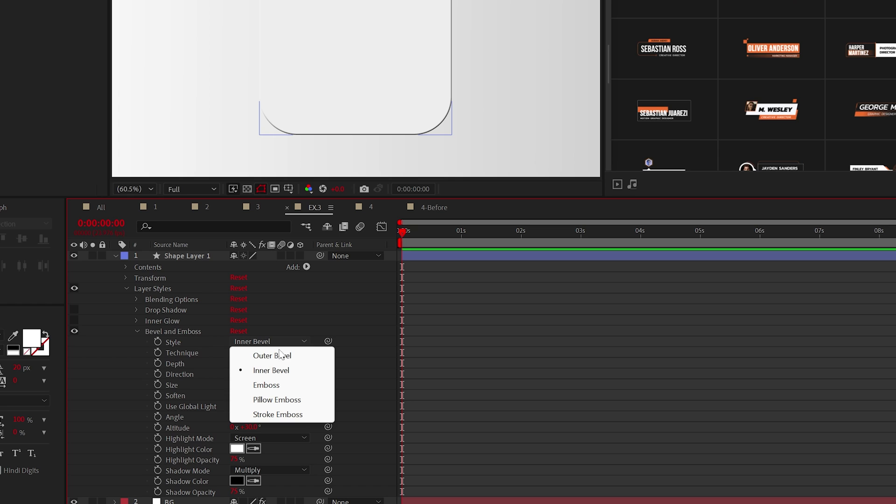
click(289, 357)
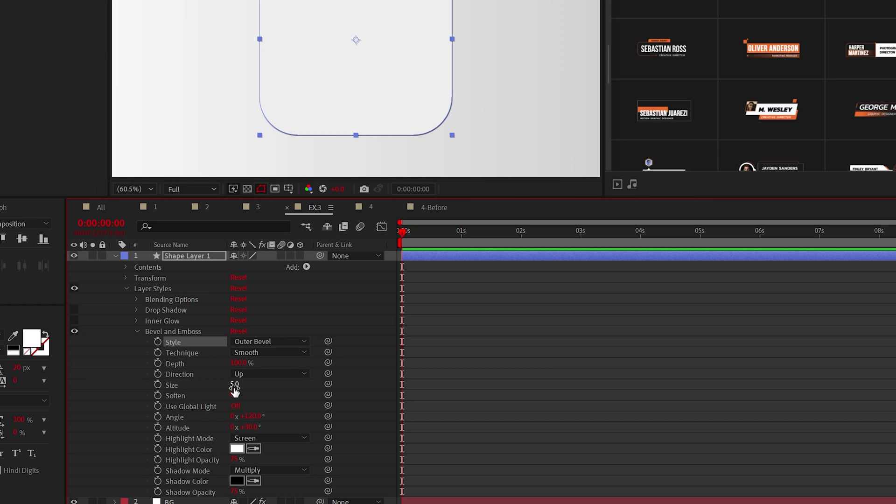
text(15)
click(298, 396)
drag(235, 494, 201, 485)
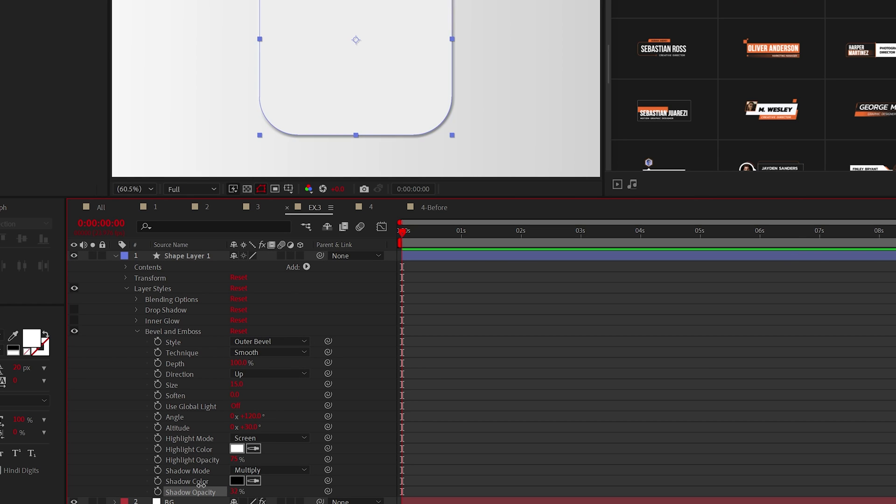
click(137, 331)
Enable the Inner Glow on Shape Layer 1 and set its opacity to 100% and its colour to white
click(73, 321)
click(135, 321)
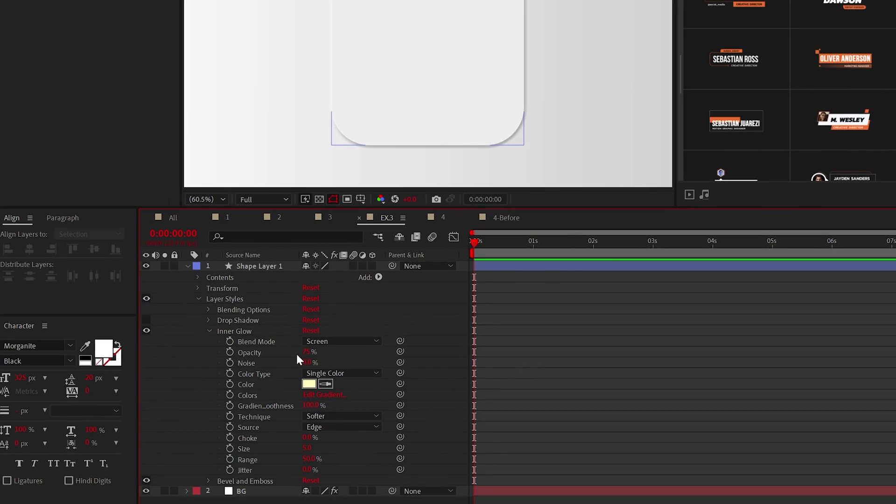
drag(306, 352, 346, 352)
click(308, 385)
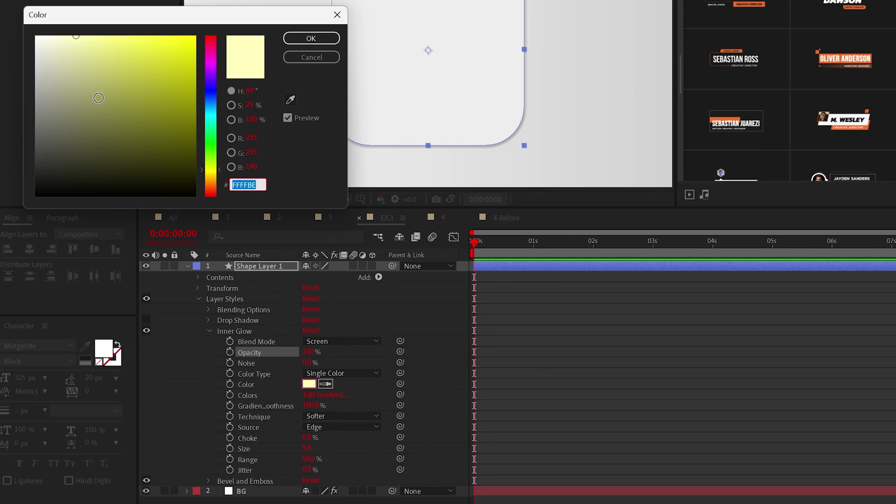
drag(70, 47, 35, 36)
click(290, 40)
click(210, 331)
Set Shape Layer 1's Drop Shadow opacity to 25% and increase its distance and size for a soft shadow
click(208, 320)
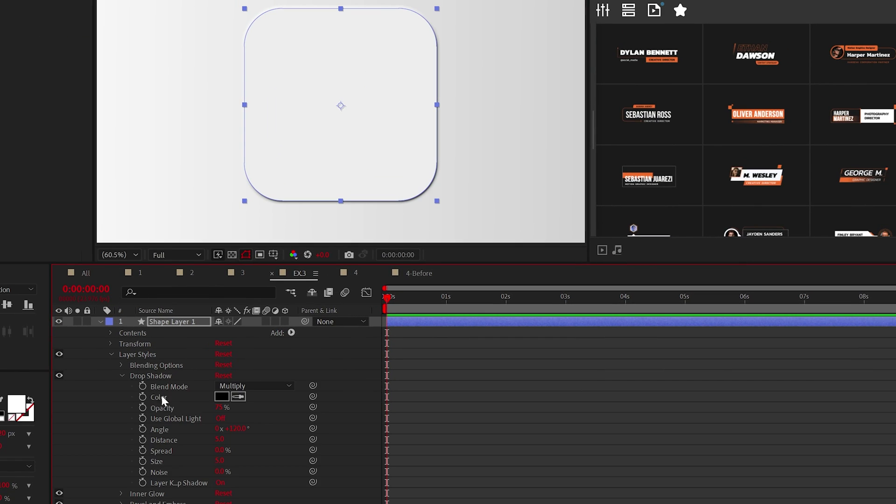
click(220, 408)
text(25)
click(238, 445)
drag(221, 439, 255, 460)
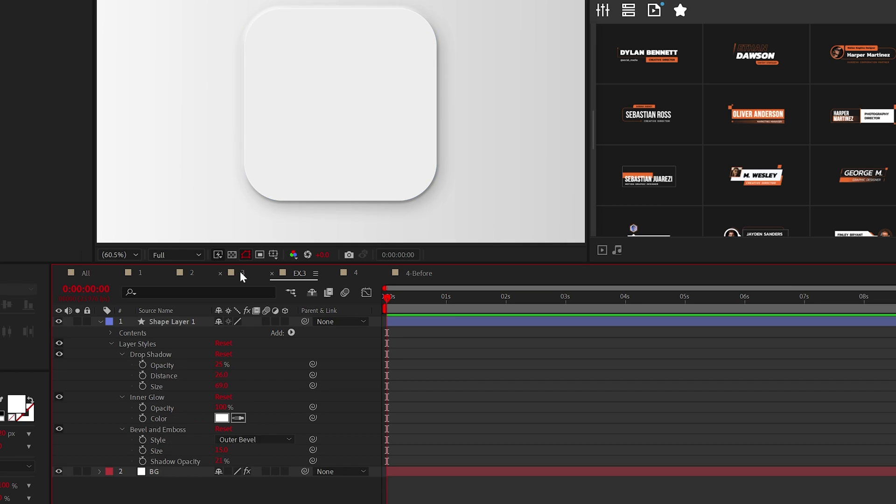
Open composition 3 and examine the embossed icons and buttons of the finished widget up close
click(242, 273)
key(F2)
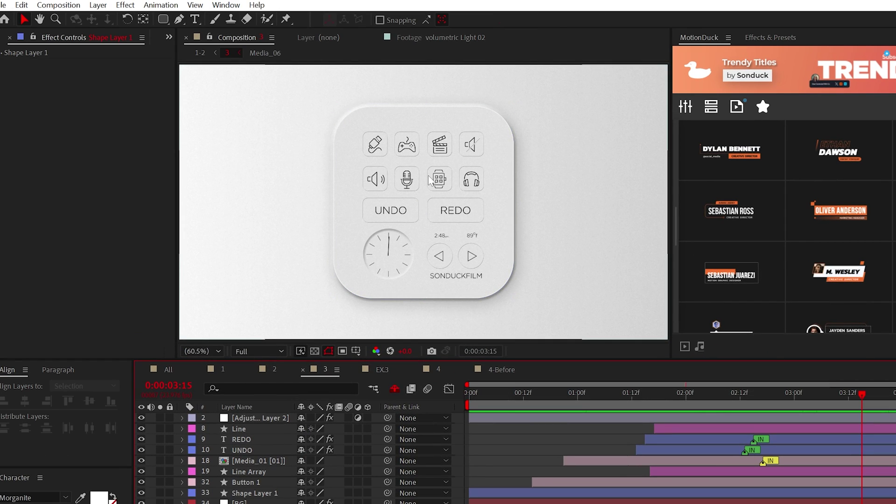
key(slash)
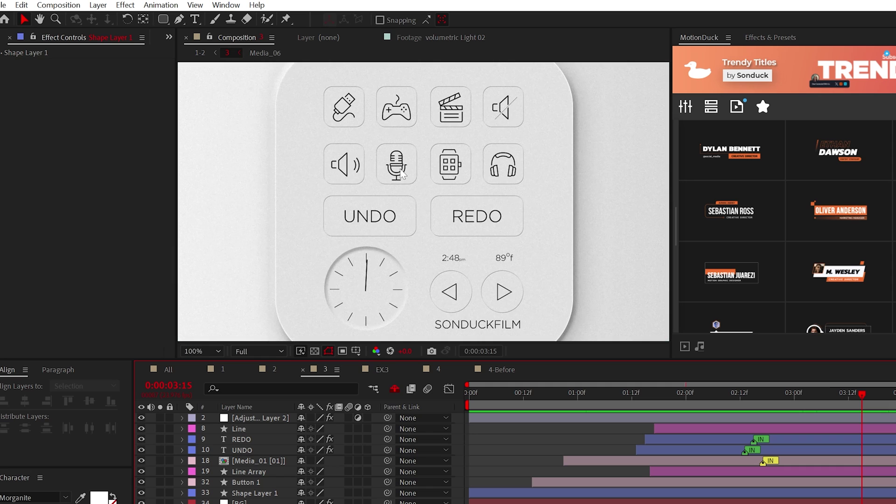
Draw a small rounded square in the upper-left area of the EX.3 panel and add the Bevel and Emboss layer style
click(382, 369)
key(q)
drag(356, 126, 383, 151)
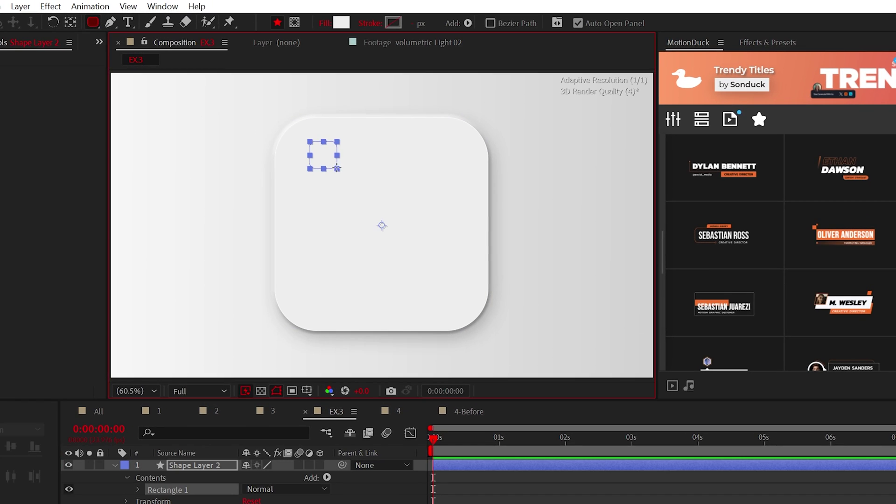
right_click(193, 465)
mouse_move(254, 276)
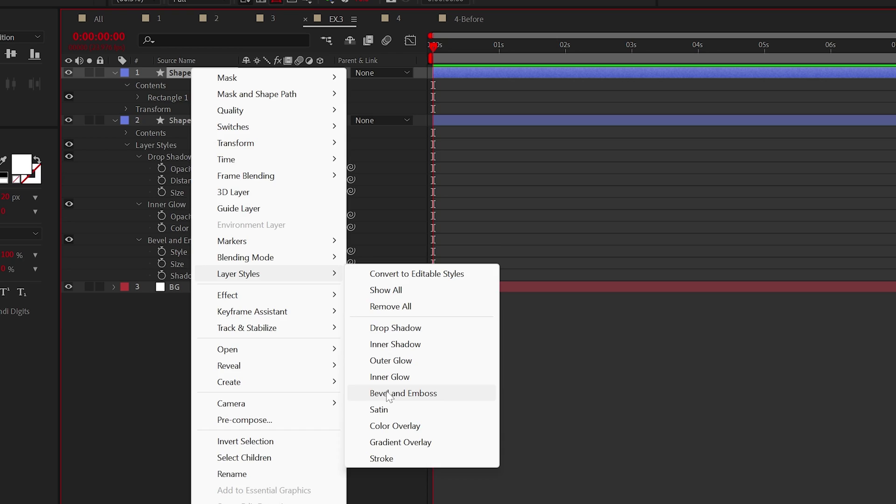
click(389, 393)
Set the small rounded square's bevel style to Pillow Emboss and adjust the bevel size
click(264, 378)
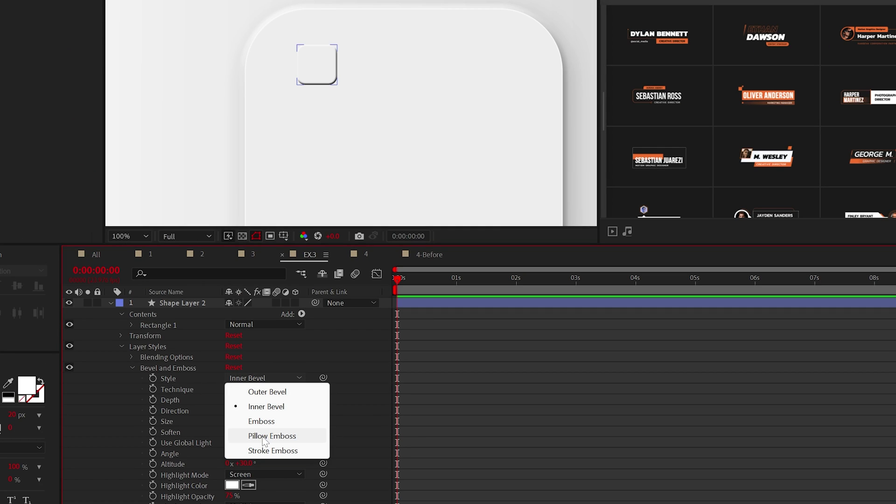
click(264, 436)
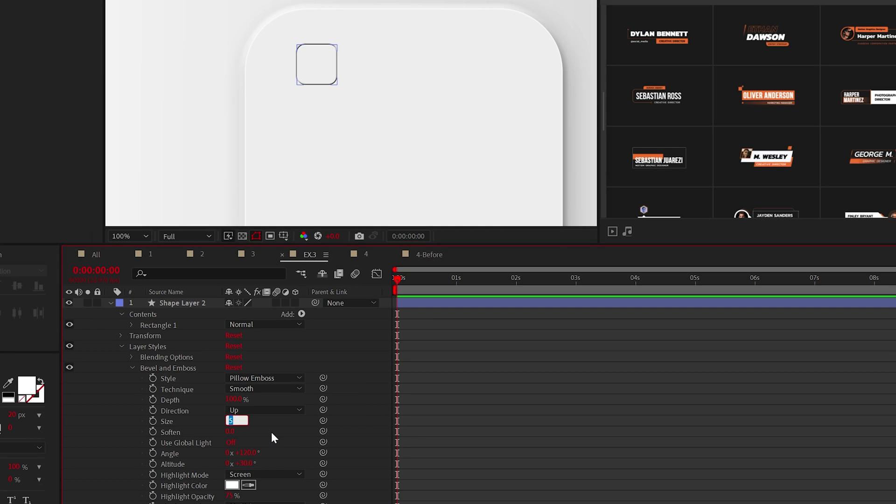
key(Return)
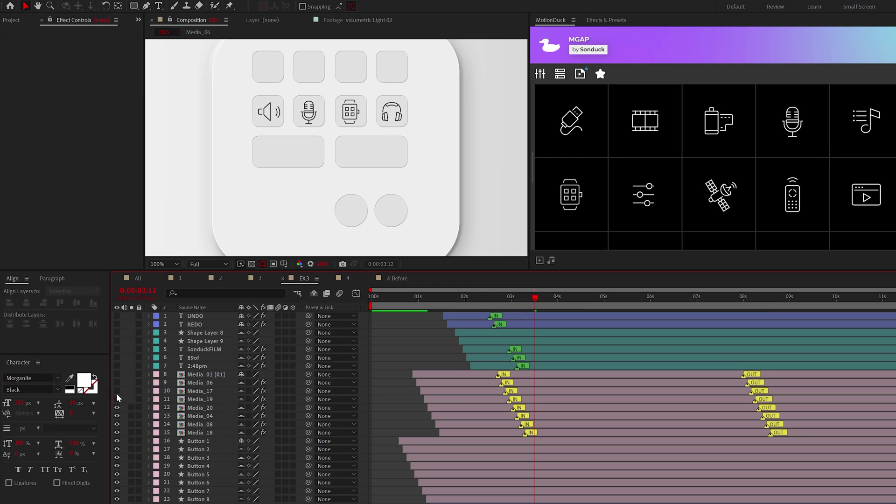
Show the hidden icon and text layers and set the clock circle's bevel direction to Down with a larger size
drag(116, 397, 118, 324)
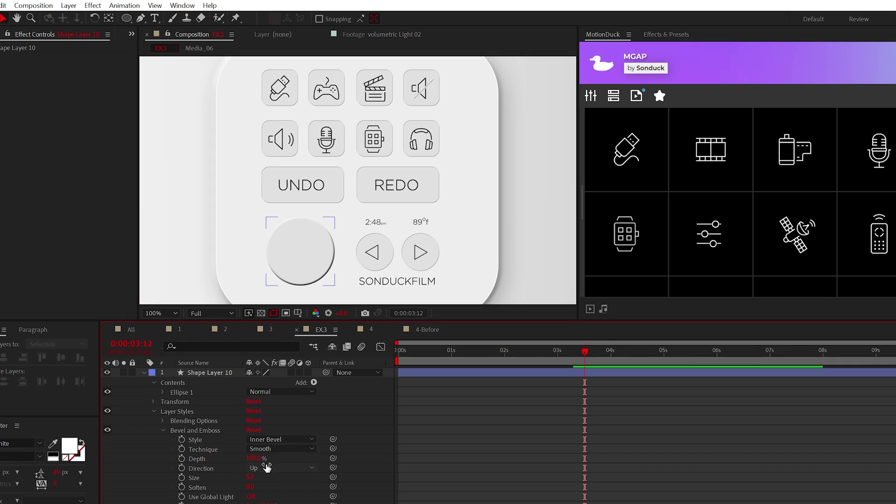
click(267, 468)
click(264, 493)
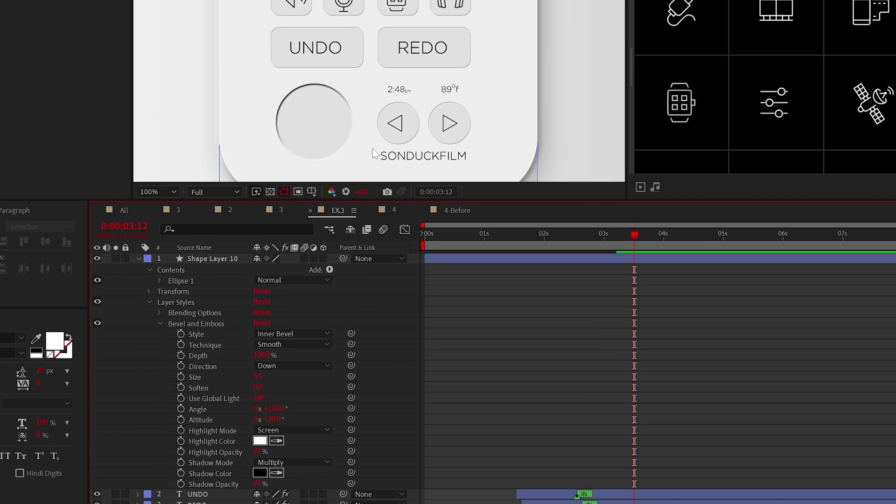
drag(258, 376, 289, 376)
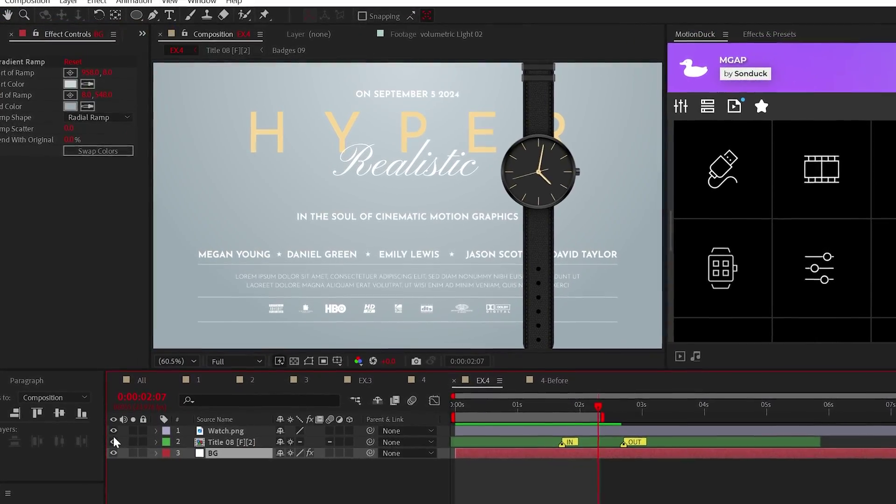
Toggle the visibility of the layers above the background in EX.4 to examine the title and the watch
click(113, 446)
click(113, 436)
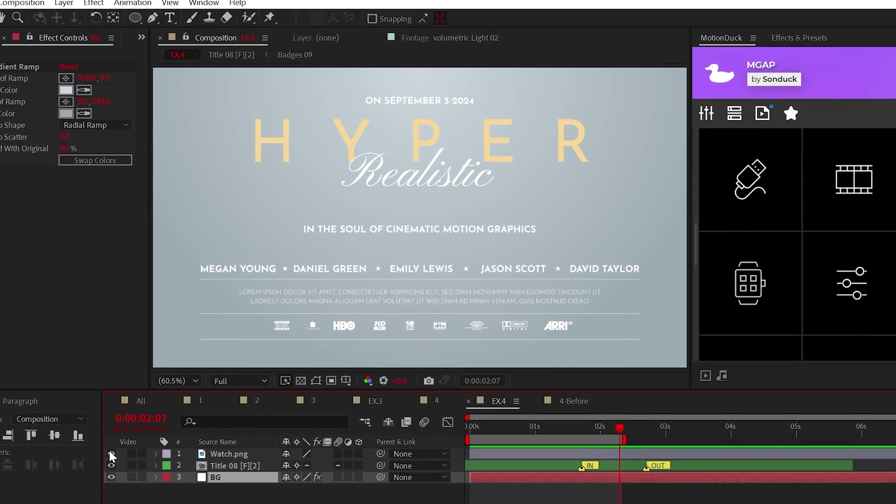
click(113, 436)
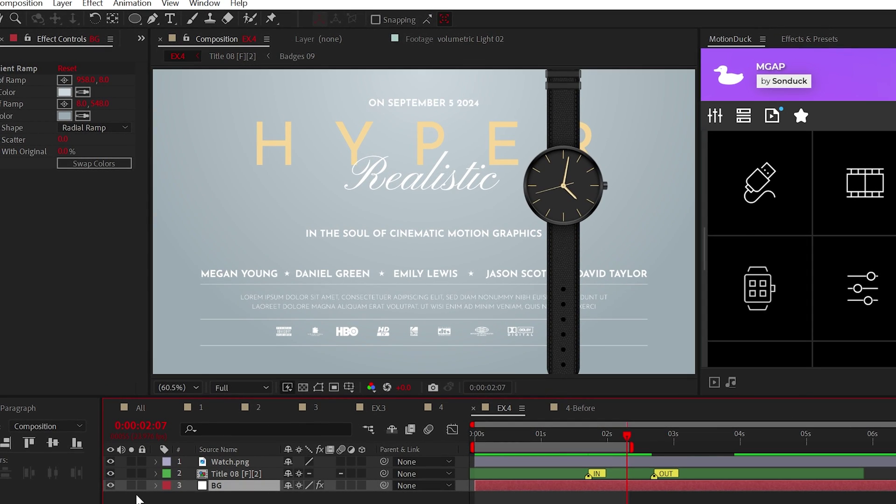
Open the volumetric Light 02 footage from the Elements folder and scrub through it to examine the light beam
click(440, 407)
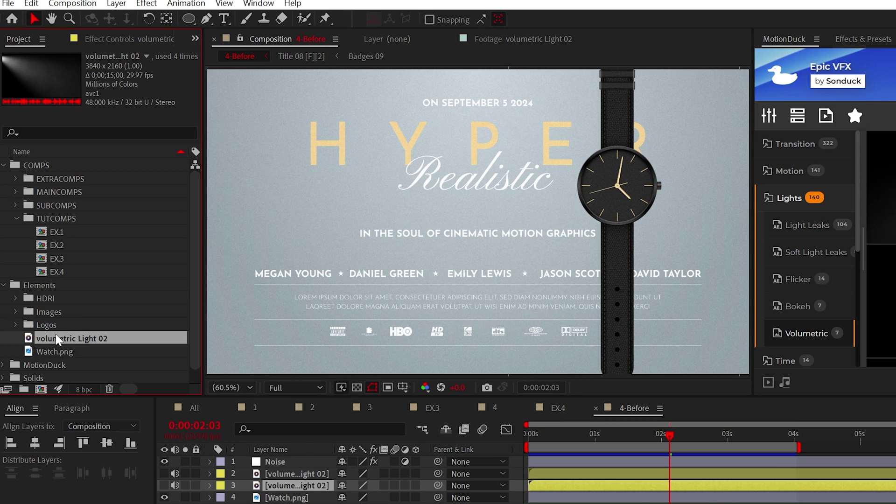
double_click(57, 339)
drag(266, 356, 347, 357)
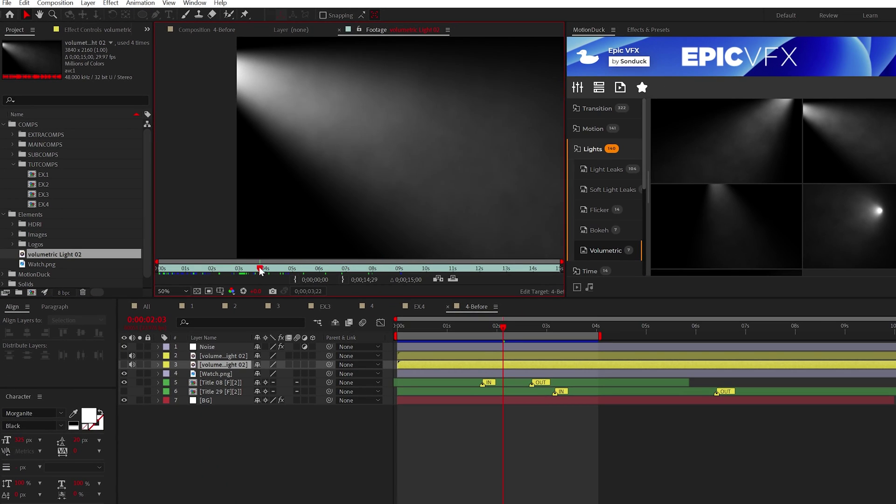
drag(260, 268, 283, 269)
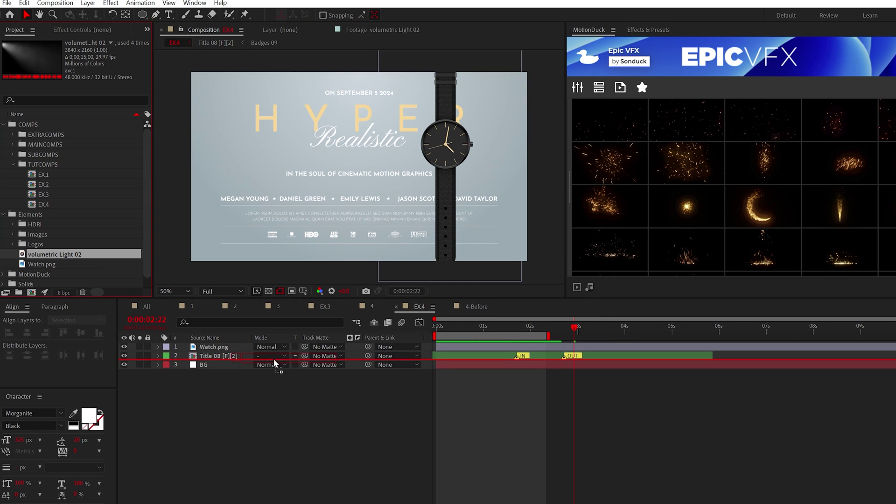
Place two copies of volumetric Light 02 above all other layers in EX.4 with the Soft Light blending mode
drag(274, 360, 261, 344)
key(shift+slash)
click(266, 347)
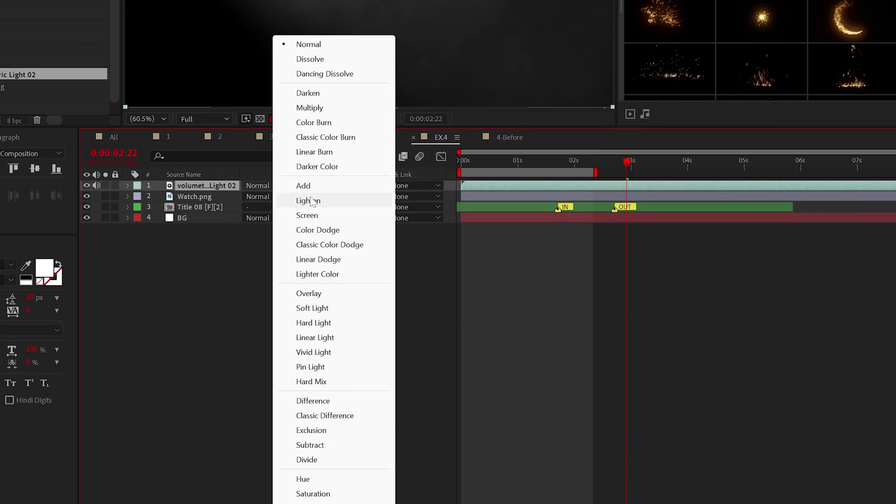
click(352, 310)
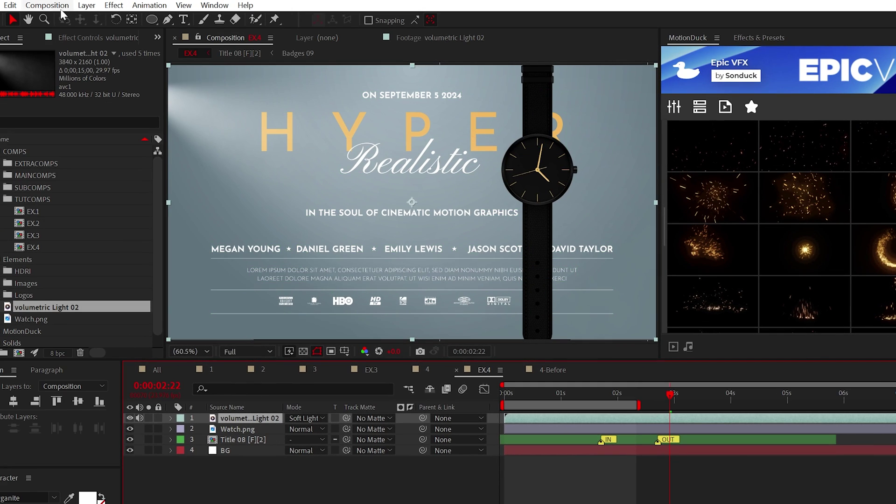
click(10, 5)
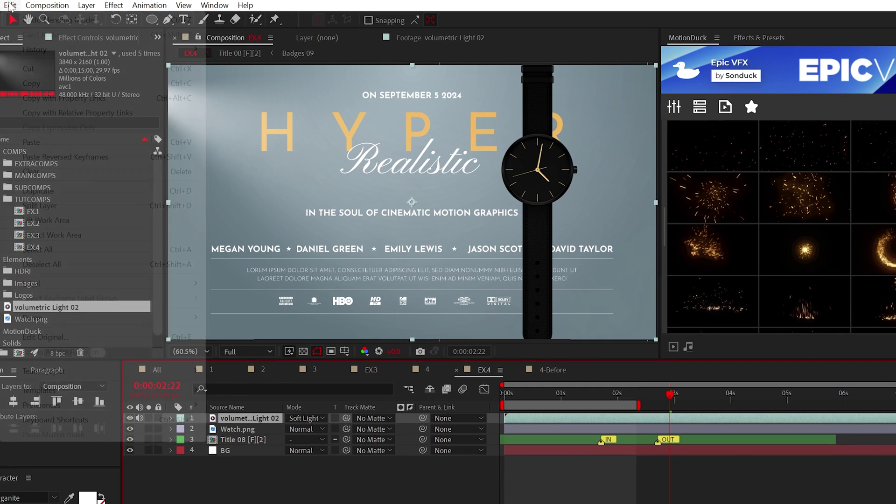
click(54, 190)
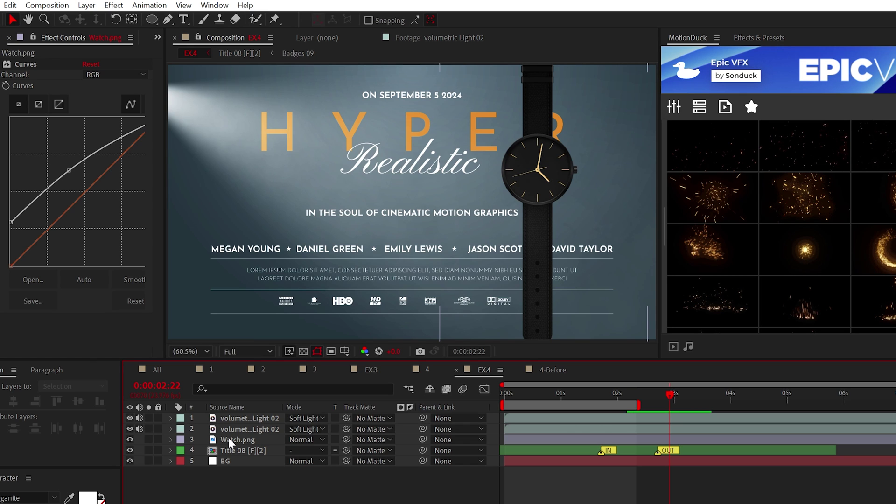
Duplicate the Watch.png layer and remove all effects from the lower copy
click(232, 438)
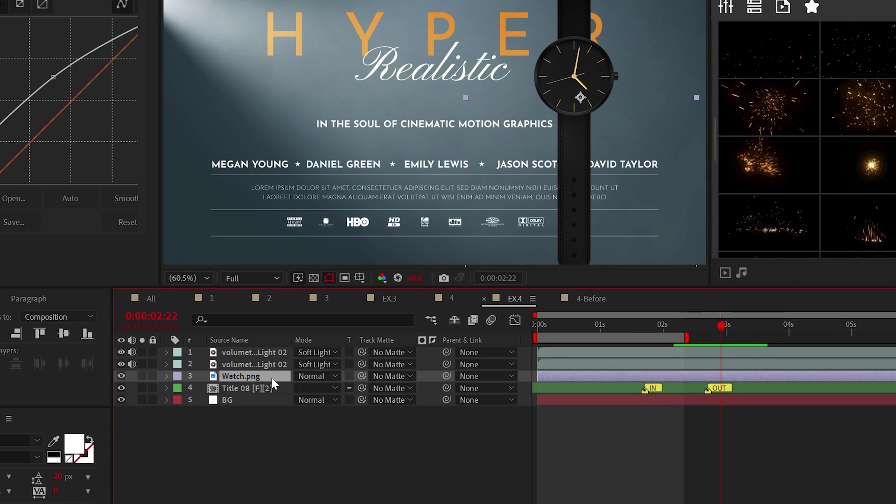
key(ctrl+d)
key(ctrl+shift+e)
Apply a Drop Shadow effect to the lower Watch.png copy with 100% opacity and softness 60
click(130, 9)
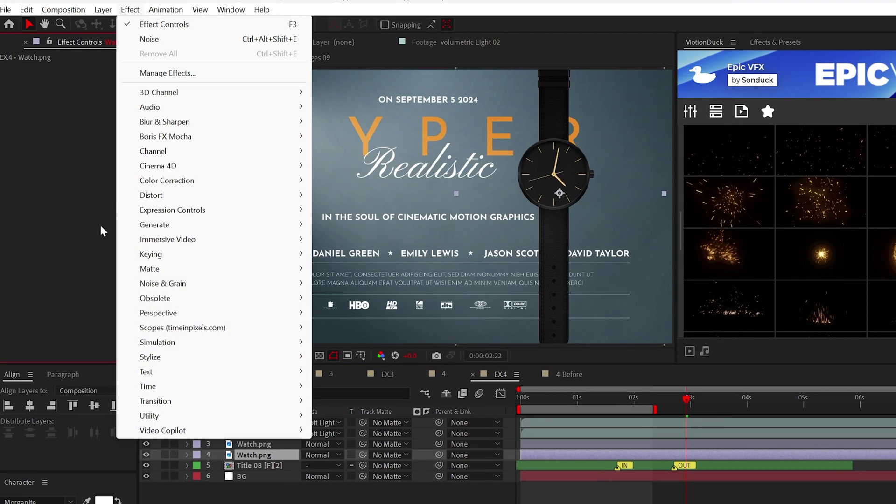
mouse_move(170, 312)
click(360, 429)
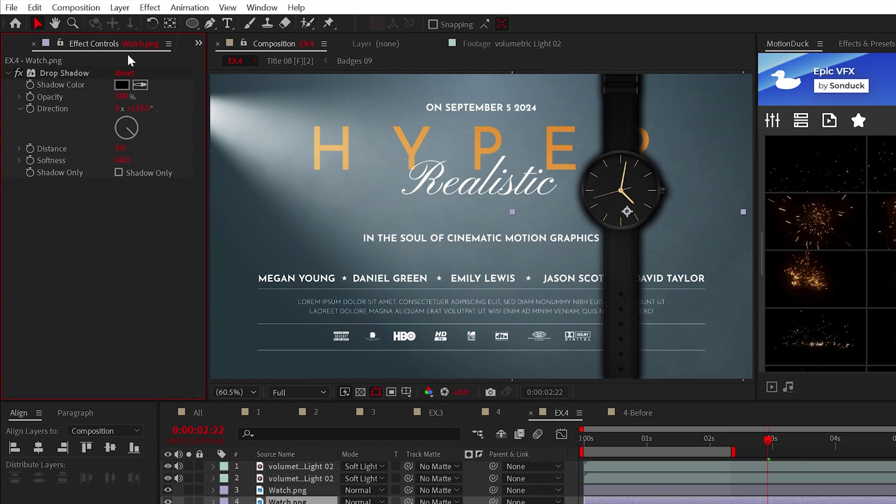
Apply CC Radial Fast Blur to the lower Watch.png copy, centred to the left of the watch, with amount 80
click(150, 7)
mouse_move(189, 132)
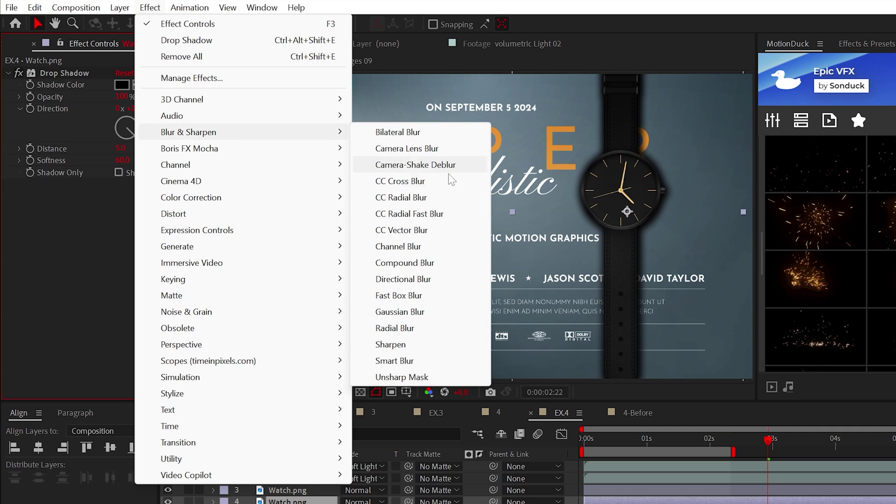
click(406, 214)
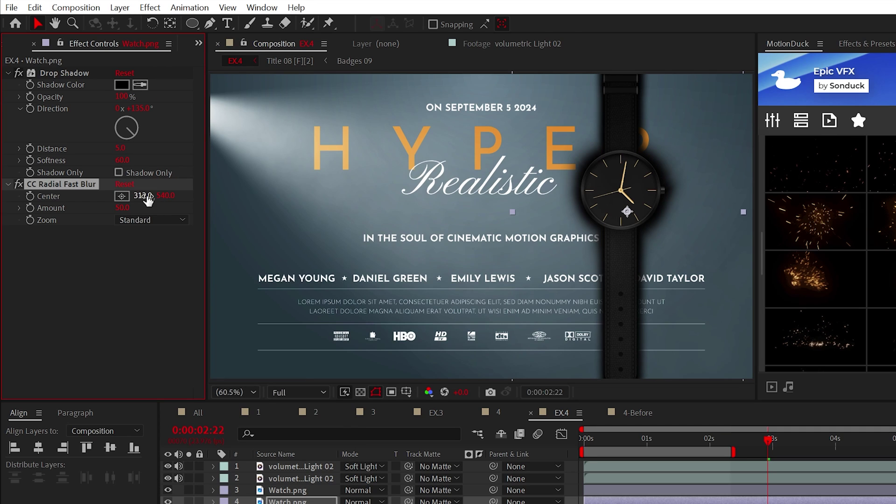
click(121, 196)
click(552, 189)
drag(552, 188, 532, 185)
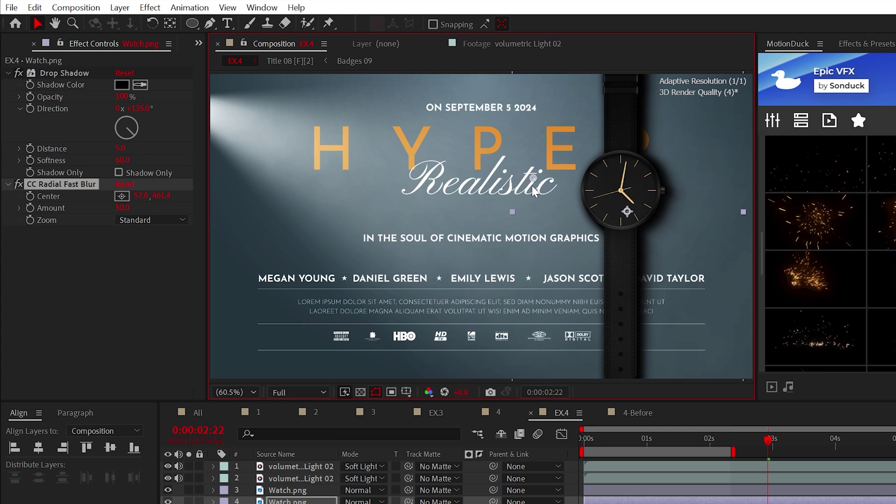
drag(125, 206, 178, 212)
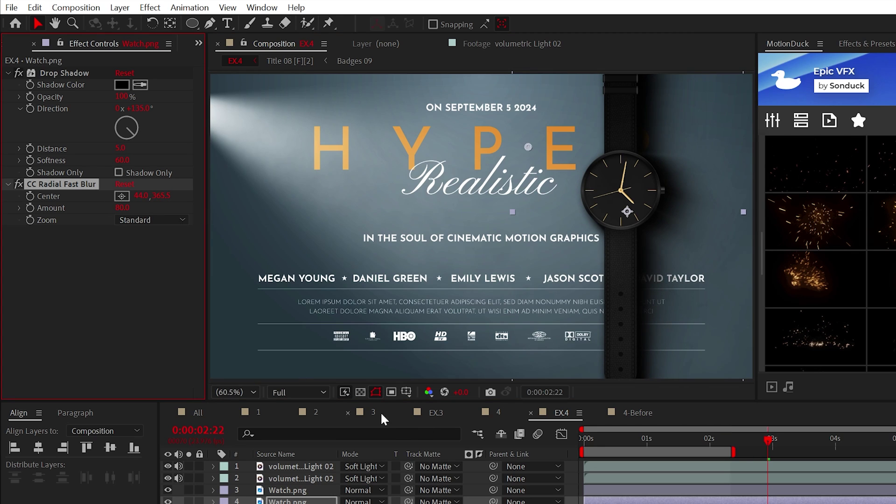
Duplicate the Drop Shadow effect, move the copy below CC Radial Fast Blur and increase its softness
click(64, 72)
key(ctrl+d)
drag(57, 185, 77, 376)
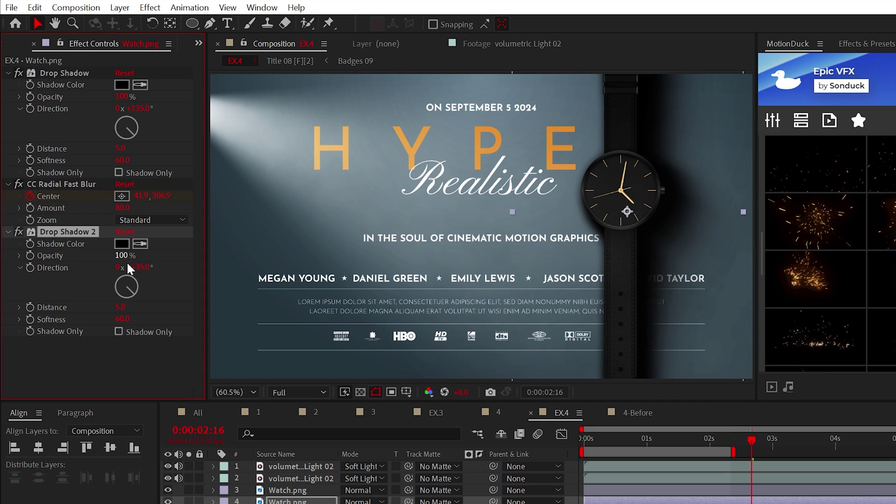
drag(120, 320, 145, 308)
Toggle the Curves effect on the upper Watch.png layer to compare the watch with and without it
click(19, 72)
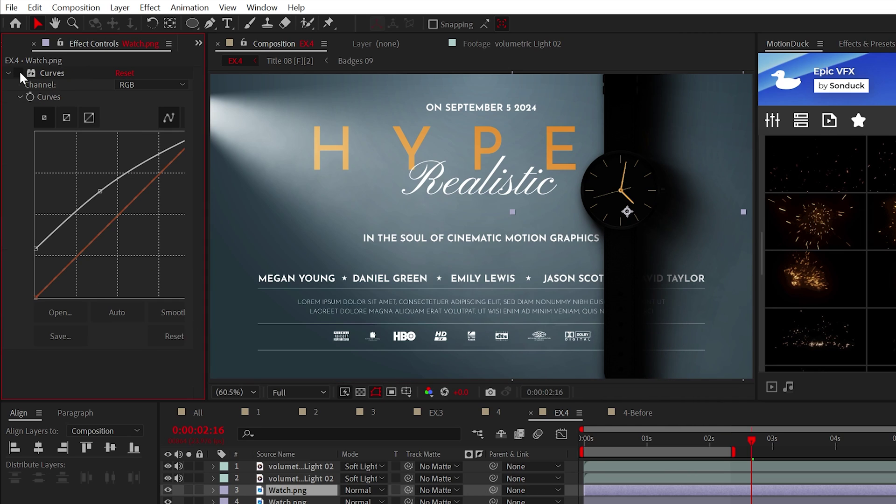
click(19, 73)
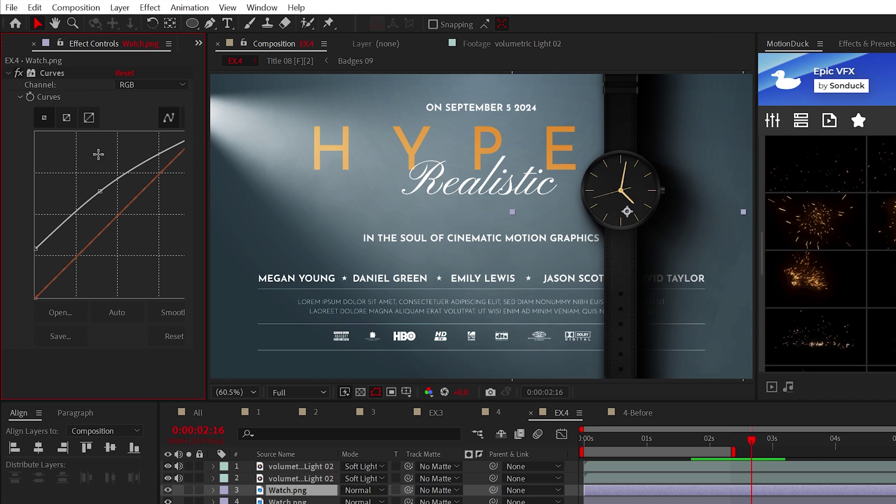
drag(203, 185, 243, 186)
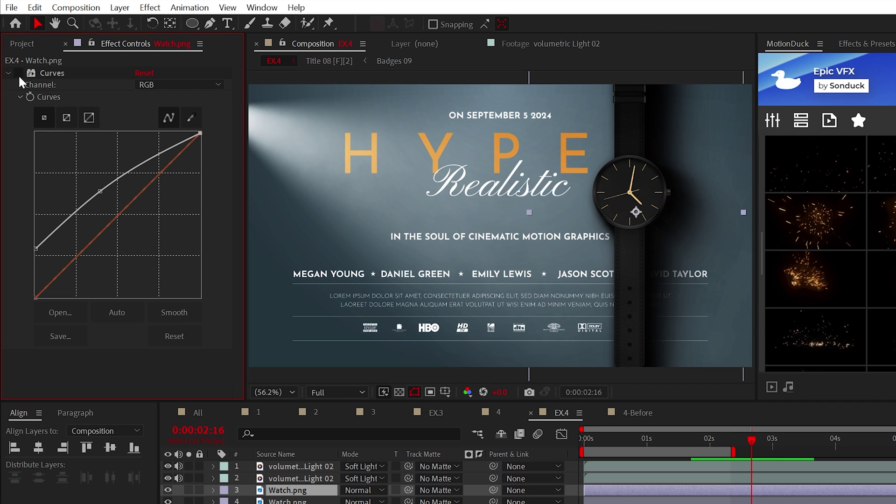
click(19, 73)
click(18, 73)
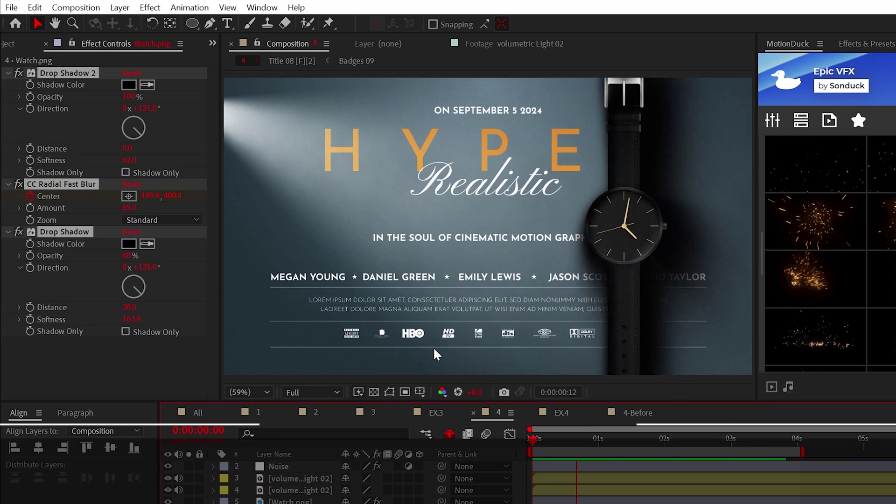